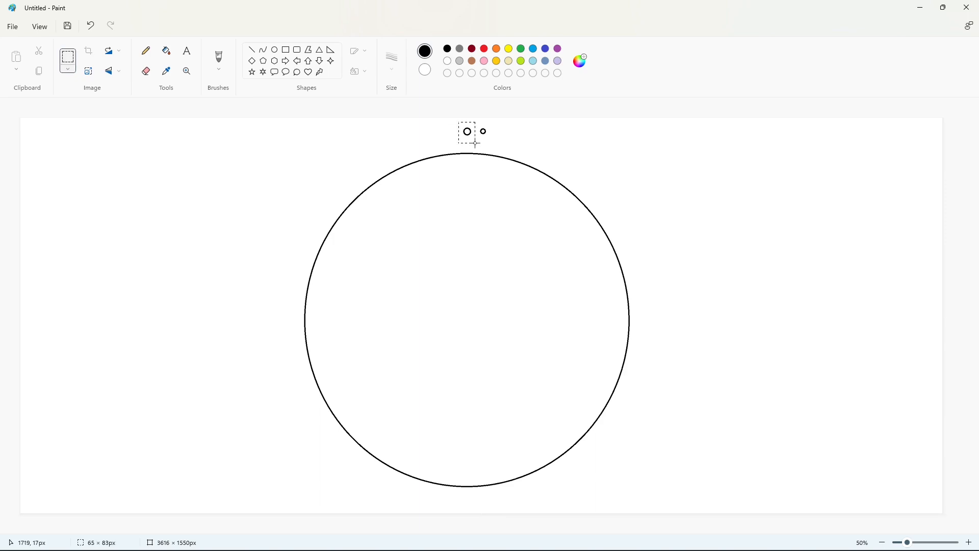
# - Duplicate the larger ring beside the circle, copy it with a wide margin, paste it and enable transparent selection
pyautogui.hotkey('ctrl', 'v')
pyautogui.moveTo(33, 137); pyautogui.dragTo(169, 278)
pyautogui.hotkey('ctrl', 'c')
pyautogui.hotkey('ctrl', 'v')
pyautogui.click(68, 69)
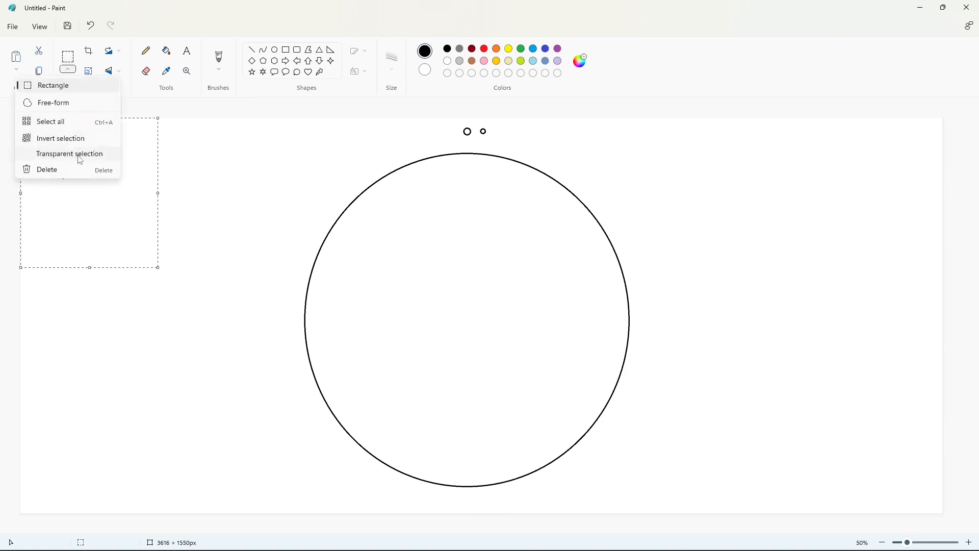
pyautogui.click(79, 155)
# - Place evenly spaced copies of the larger ring just inside the circle's upper-right edge, following its curve
pyautogui.moveTo(73, 171); pyautogui.dragTo(507, 164)
pyautogui.moveTo(83, 179); pyautogui.dragTo(548, 183)
pyautogui.moveTo(76, 184); pyautogui.dragTo(584, 222)
pyautogui.hotkey('ctrl', 'v')
pyautogui.press('Left')
pyautogui.press('Up')
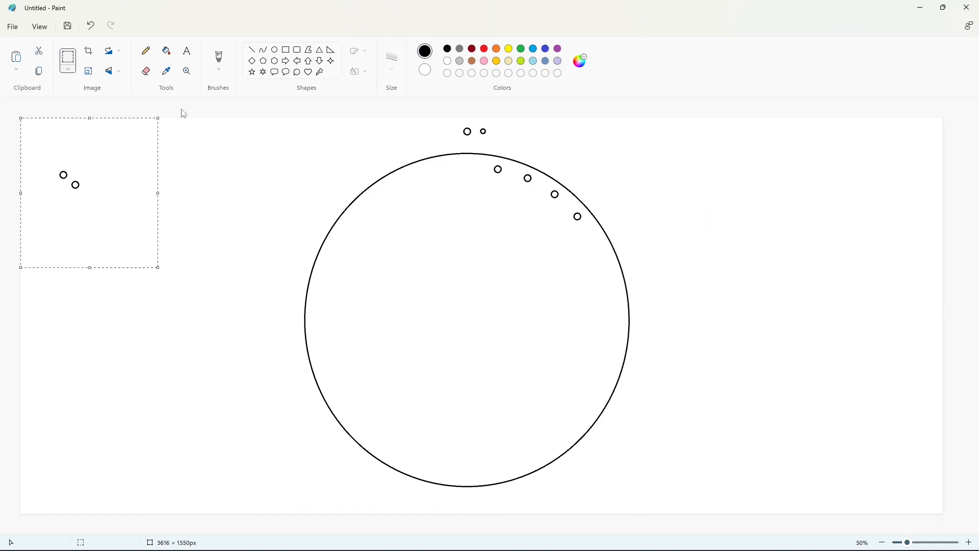
# - Continue the row of larger rings down the circle's right inner edge with evenly spaced copies
pyautogui.moveTo(130, 179); pyautogui.dragTo(661, 247)
pyautogui.moveTo(73, 186); pyautogui.dragTo(617, 281)
pyautogui.click(740, 272)
pyautogui.hotkey('ctrl', 'v')
pyautogui.moveTo(75, 182); pyautogui.dragTo(618, 310)
pyautogui.click(763, 313)
pyautogui.hotkey('ctrl', 'v')
pyautogui.moveTo(74, 183); pyautogui.dragTo(628, 354)
pyautogui.click(732, 343)
pyautogui.hotkey('ctrl', 'v')
pyautogui.moveTo(75, 184); pyautogui.dragTo(630, 376)
pyautogui.click(738, 374)
# - Place more copies of the larger ring along the circle's lower-right inner edge, nearly to its lowest point
pyautogui.hotkey('ctrl', 'v')
pyautogui.moveTo(75, 184); pyautogui.dragTo(601, 439)
pyautogui.click(726, 408)
pyautogui.hotkey('ctrl', 'v')
pyautogui.click(689, 435)
pyautogui.hotkey('ctrl', 'v')
pyautogui.moveTo(79, 196); pyautogui.dragTo(568, 463)
pyautogui.click(699, 449)
pyautogui.hotkey('ctrl', 'v')
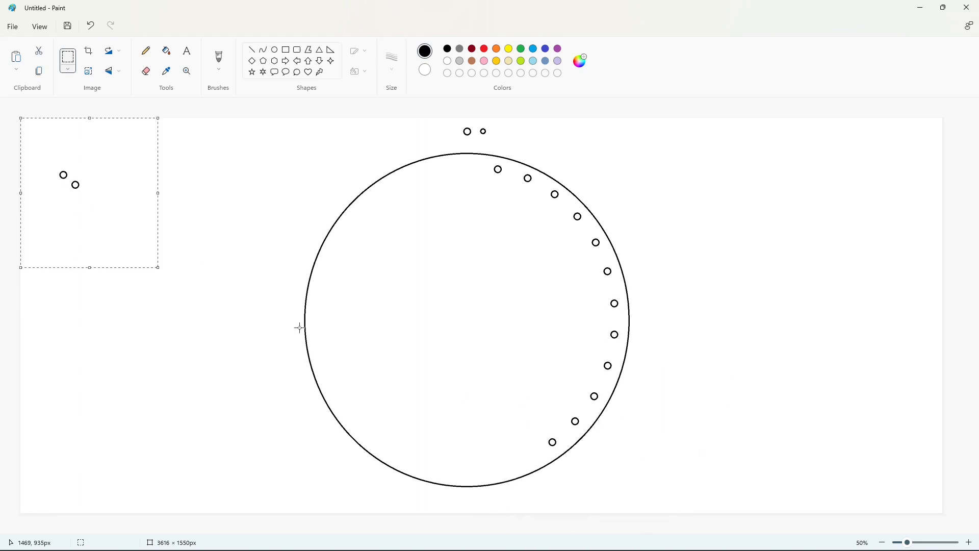
pyautogui.moveTo(74, 183); pyautogui.dragTo(538, 468)
pyautogui.click(666, 466)
pyautogui.hotkey('ctrl', 'v')
pyautogui.moveTo(85, 186); pyautogui.dragTo(517, 481)
pyautogui.click(667, 454)
# - Duplicate the smaller ring into the empty area beside the circle and copy it with a wide margin
pyautogui.moveTo(475, 123); pyautogui.dragTo(514, 150)
pyautogui.hotkey('ctrl', 'c')
pyautogui.hotkey('ctrl', 'v')
pyautogui.moveTo(40, 130); pyautogui.dragTo(172, 172)
pyautogui.click(273, 165)
pyautogui.moveTo(126, 143); pyautogui.dragTo(228, 224)
pyautogui.hotkey('ctrl', 'c')
# - Place copies of the smaller ring before and between the first larger rings near the top of the circle
pyautogui.hotkey('ctrl', 'v')
pyautogui.moveTo(82, 151); pyautogui.dragTo(510, 174)
pyautogui.click(686, 241)
pyautogui.hotkey('ctrl', 'v')
pyautogui.moveTo(66, 136); pyautogui.dragTo(522, 166)
pyautogui.moveTo(59, 150); pyautogui.dragTo(545, 191)
pyautogui.click(651, 230)
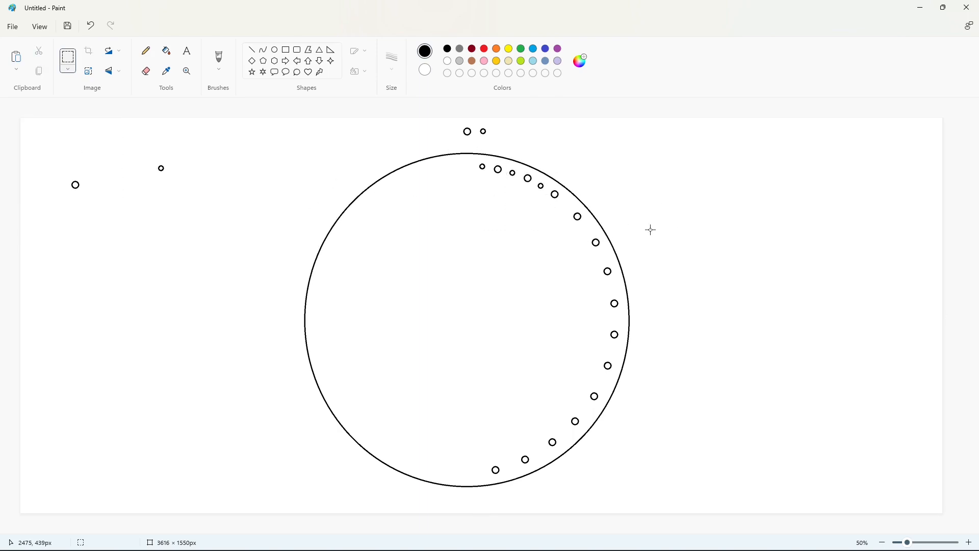
# - Insert copies of the smaller ring between the larger rings from the circle's upper right down its right side
pyautogui.moveTo(62, 153); pyautogui.dragTo(575, 213)
pyautogui.hotkey('ctrl', 'v')
pyautogui.moveTo(61, 151); pyautogui.dragTo(595, 236)
pyautogui.moveTo(70, 152); pyautogui.dragTo(618, 263)
pyautogui.click(780, 258)
pyautogui.hotkey('ctrl', 'v')
pyautogui.moveTo(69, 152); pyautogui.dragTo(626, 295)
pyautogui.moveTo(69, 151); pyautogui.dragTo(629, 325)
pyautogui.click(741, 317)
pyautogui.hotkey('ctrl', 'v')
pyautogui.moveTo(69, 152); pyautogui.dragTo(625, 357)
pyautogui.hotkey('ctrl', 'v')
pyautogui.moveTo(69, 136); pyautogui.dragTo(616, 373)
pyautogui.click(699, 380)
# - Fill the remaining gaps between the lower-right larger rings with smaller rings, ending beside the circle's lowest point
pyautogui.hotkey('ctrl', 'v')
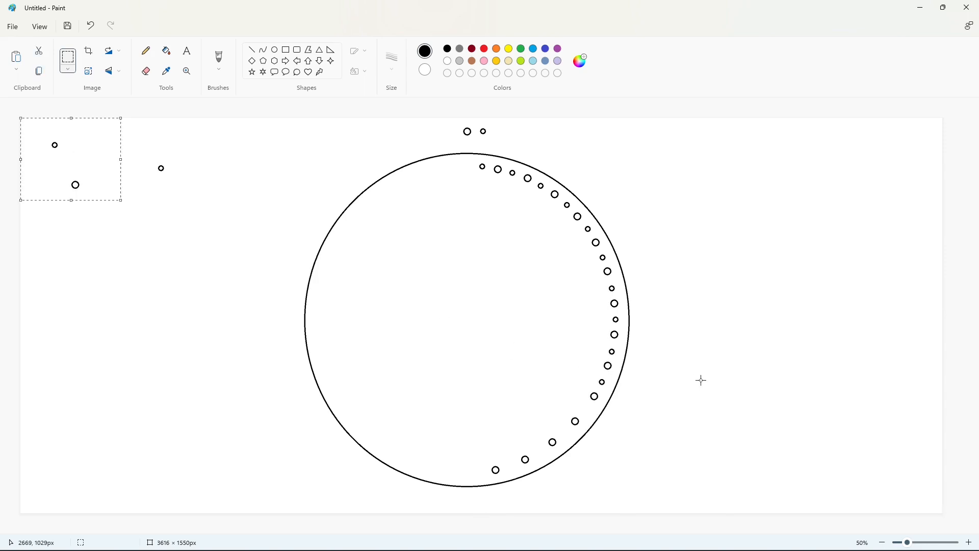
pyautogui.moveTo(68, 136); pyautogui.dragTo(600, 399)
pyautogui.click(703, 396)
pyautogui.hotkey('ctrl', 'v')
pyautogui.moveTo(68, 152); pyautogui.dragTo(564, 428)
pyautogui.click(669, 426)
pyautogui.hotkey('ctrl', 'v')
pyautogui.moveTo(68, 152); pyautogui.dragTo(564, 469)
pyautogui.click(660, 453)
pyautogui.hotkey('ctrl', 'v')
pyautogui.moveTo(99, 169); pyautogui.dragTo(555, 488)
pyautogui.click(633, 463)
pyautogui.hotkey('ctrl', 'v')
pyautogui.moveTo(62, 153); pyautogui.dragTo(487, 480)
# - Select the whole circle with its ring pattern and copy it
pyautogui.click(53, 109)
pyautogui.moveTo(199, 153); pyautogui.dragTo(696, 396)
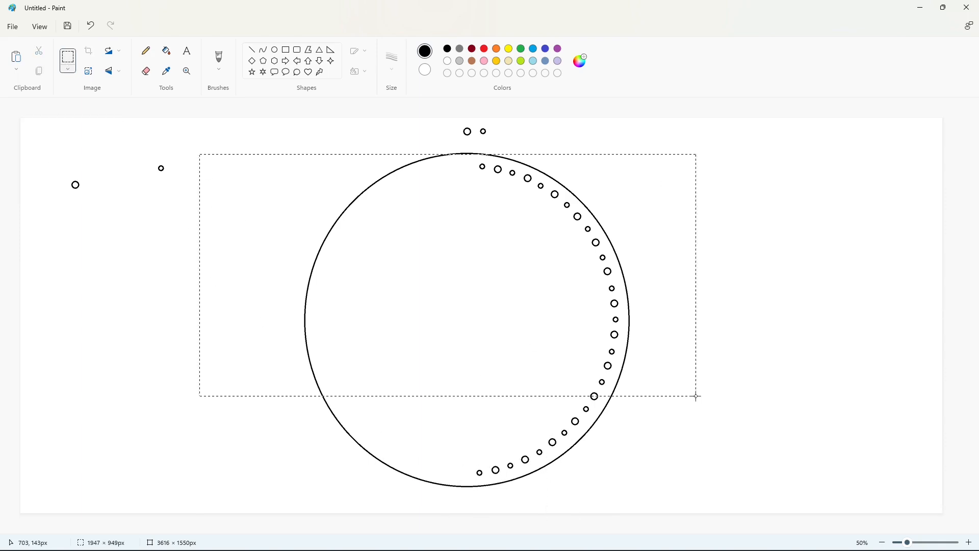
pyautogui.click(782, 506)
pyautogui.moveTo(782, 505); pyautogui.dragTo(210, 142)
pyautogui.hotkey('ctrl', 'c')
pyautogui.click(896, 491)
# - Paste the copied circle, flip it horizontally and move it roughly over the original circle
pyautogui.click(917, 542)
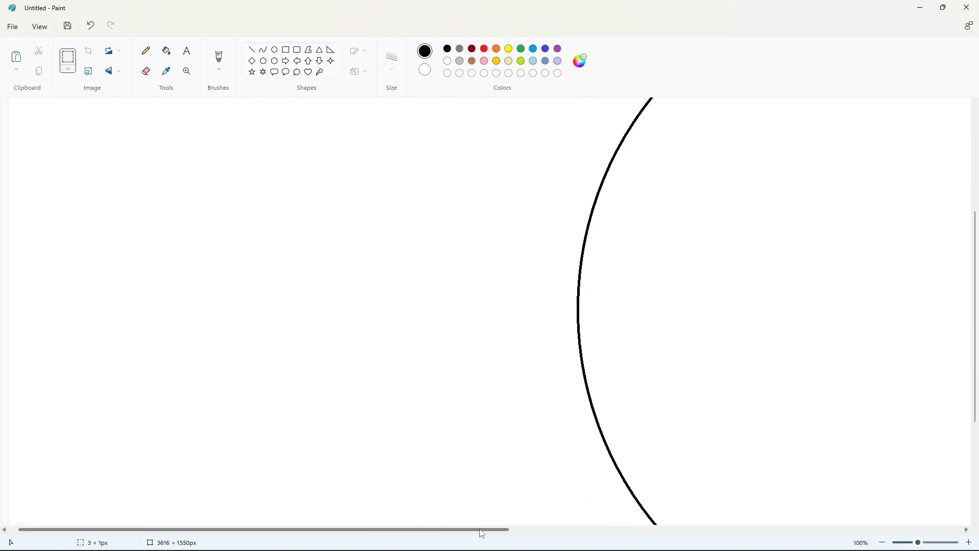
pyautogui.moveTo(479, 531); pyautogui.dragTo(691, 531)
pyautogui.scroll(3, 607, 382)
pyautogui.hotkey('ctrl', 'v')
pyautogui.click(112, 71)
pyautogui.click(117, 106)
pyautogui.moveTo(716, 216); pyautogui.dragTo(536, 261)
# - Nudge the mirrored copy down and to the right until both circle outlines coincide, and deselect it
pyautogui.press('Down')
pyautogui.press('Down')
pyautogui.press('Down')
pyautogui.press('Down')
pyautogui.press('Down')
pyautogui.press('Down')
pyautogui.press('Down')
pyautogui.press('Down')
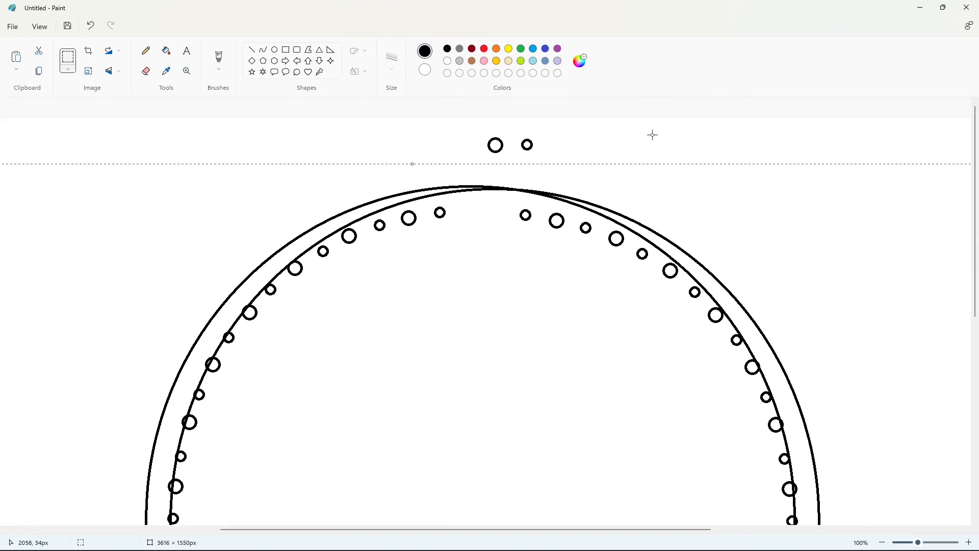
pyautogui.press('Right')
pyautogui.press('Right')
pyautogui.press('Right')
pyautogui.press('Right')
pyautogui.press('Right')
pyautogui.press('Right')
pyautogui.press('Right')
pyautogui.press('Right')
pyautogui.press('Right')
pyautogui.press('Right')
pyautogui.press('Right')
pyautogui.press('Right')
pyautogui.press('Right')
pyautogui.press('Right')
pyautogui.press('Right')
pyautogui.press('Right')
pyautogui.press('Right')
pyautogui.press('Right')
pyautogui.press('Right')
pyautogui.press('Right')
pyautogui.press('Right')
pyautogui.press('Right')
pyautogui.press('Right')
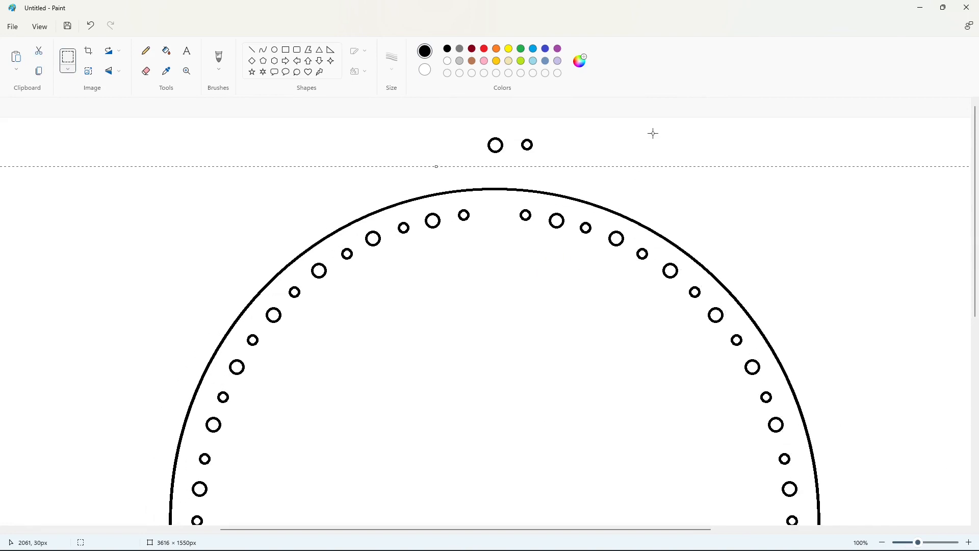
pyautogui.click(652, 132)
# - Place a copy of the larger ring in the gap at the circle's top and another in the gap at its bottom
pyautogui.click(882, 542)
pyautogui.click(881, 542)
pyautogui.hotkey('ctrl', 'v')
pyautogui.moveTo(76, 174); pyautogui.dragTo(489, 176)
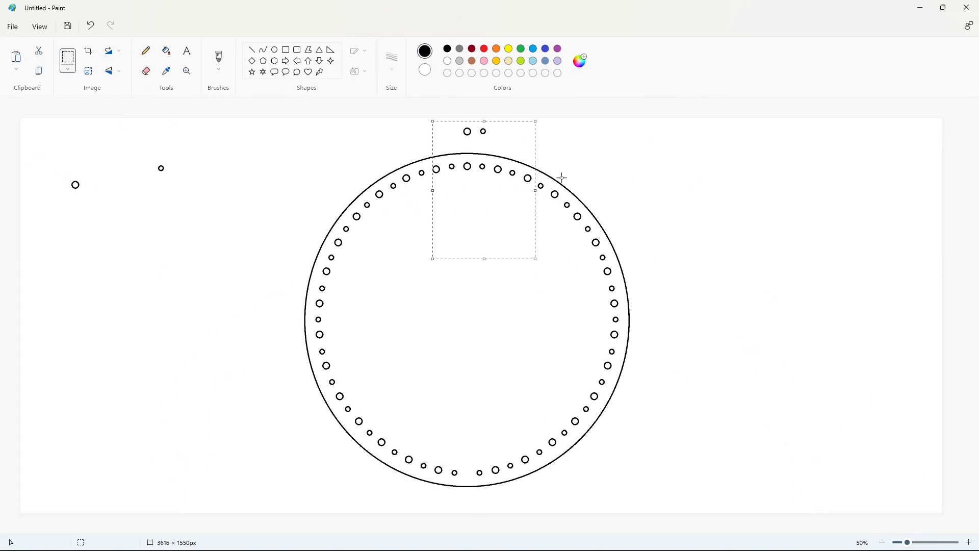
pyautogui.click(699, 186)
pyautogui.hotkey('ctrl', 'v')
pyautogui.moveTo(66, 174); pyautogui.dragTo(478, 484)
pyautogui.click(187, 51)
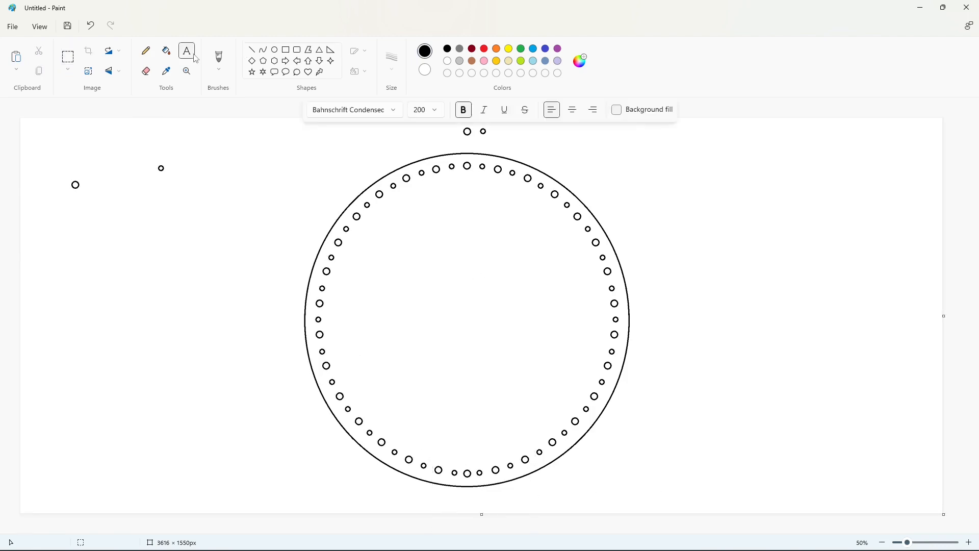
pyautogui.click(350, 364)
pyautogui.write('b')
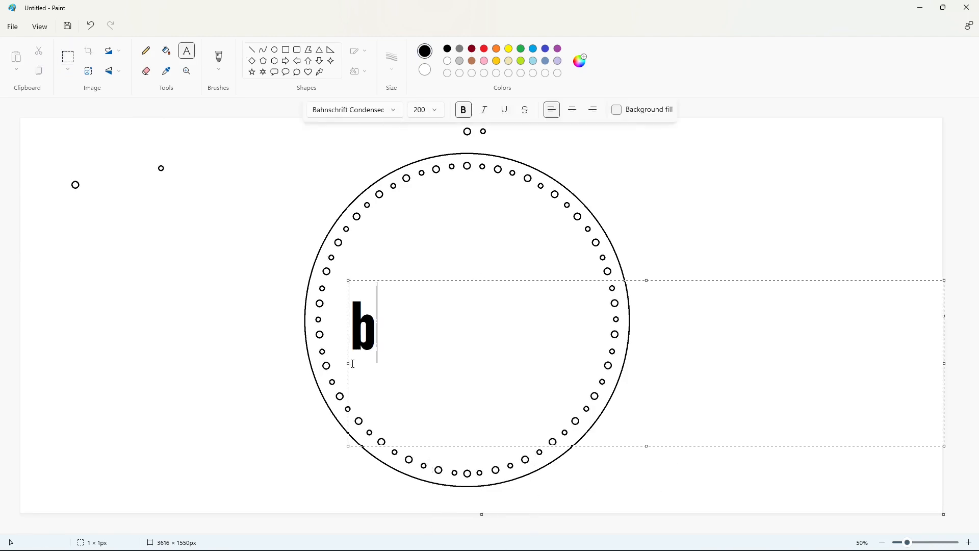
pyautogui.press('BackSpace')
pyautogui.write('g')
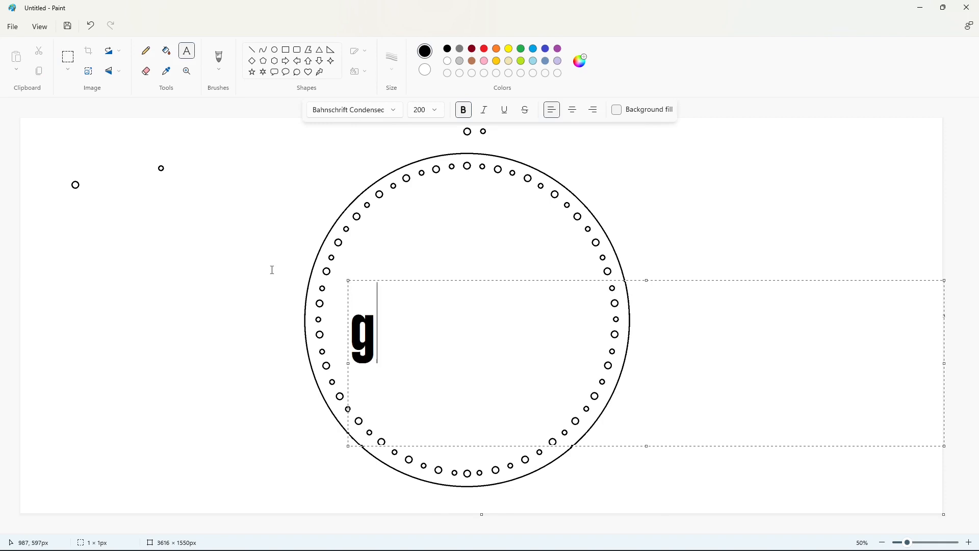
pyautogui.press('BackSpace')
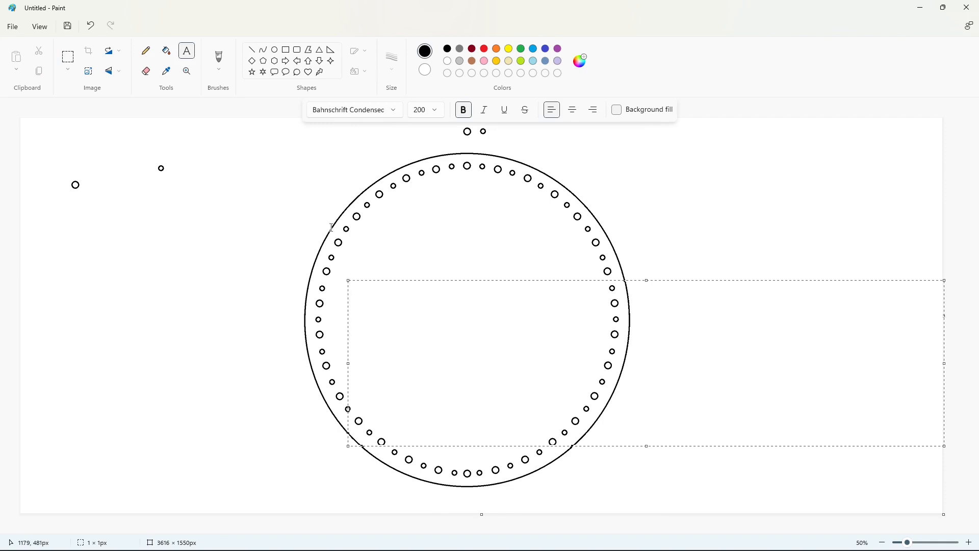
# - Draw a tall, narrow rectangle about 61 × 633 px in the circle's left half as the letter stem
pyautogui.click(286, 49)
pyautogui.moveTo(397, 194); pyautogui.dragTo(414, 355)
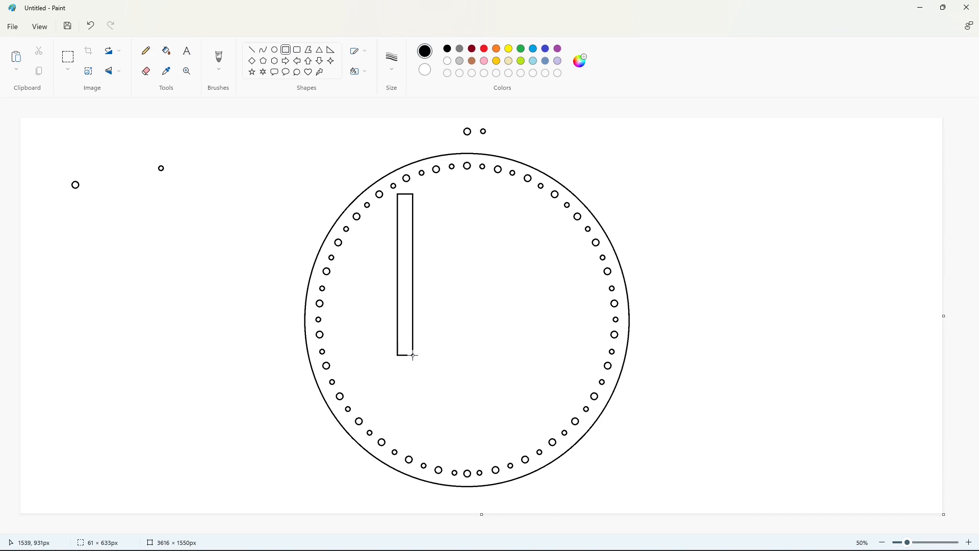
pyautogui.click(297, 49)
pyautogui.moveTo(411, 275); pyautogui.dragTo(452, 345)
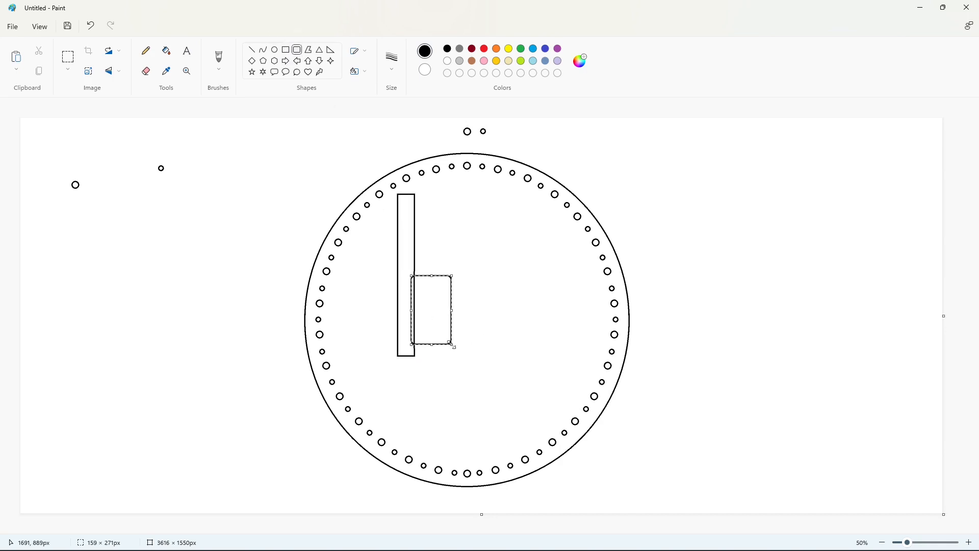
pyautogui.hotkey('ctrl', 'z')
pyautogui.click(274, 49)
pyautogui.moveTo(403, 280); pyautogui.dragTo(452, 353)
pyautogui.moveTo(427, 280); pyautogui.dragTo(428, 283)
pyautogui.moveTo(428, 352); pyautogui.dragTo(427, 355)
pyautogui.moveTo(452, 319); pyautogui.dragTo(402, 319)
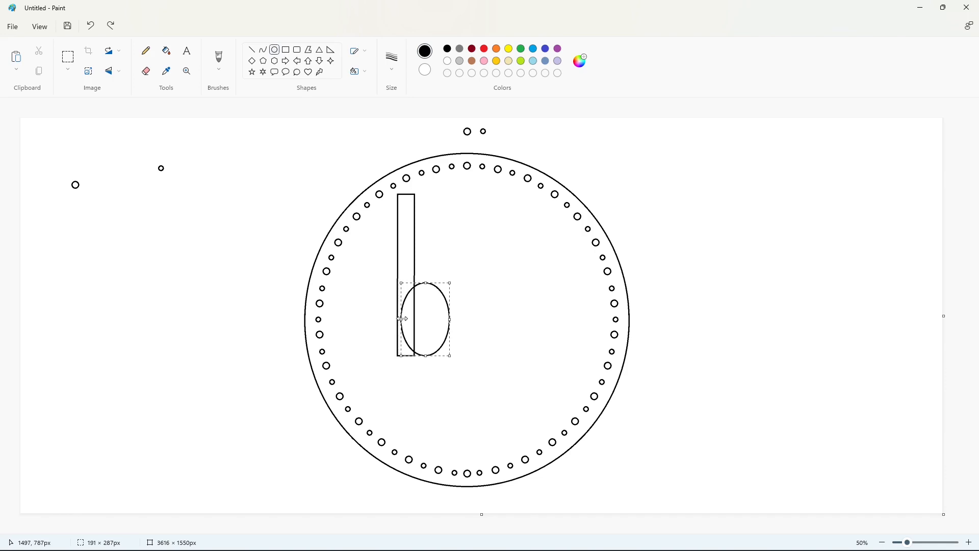
pyautogui.hotkey('ctrl', 'z')
# - Draw the rounded bowl of a letter b with curves attached to the lower part of the stem
pyautogui.click(263, 50)
pyautogui.moveTo(415, 284)
pyautogui.mouseDown()
pyautogui.moveTo(446, 291)
pyautogui.moveTo(440, 282)
pyautogui.moveTo(446, 347)
pyautogui.moveTo(451, 323)
pyautogui.moveTo(408, 352)
pyautogui.moveTo(431, 361)
pyautogui.mouseUp()
pyautogui.click(506, 326)
pyautogui.click(543, 359)
# - Fill the letter's stem, bowl and outlines with purple
pyautogui.click(166, 51)
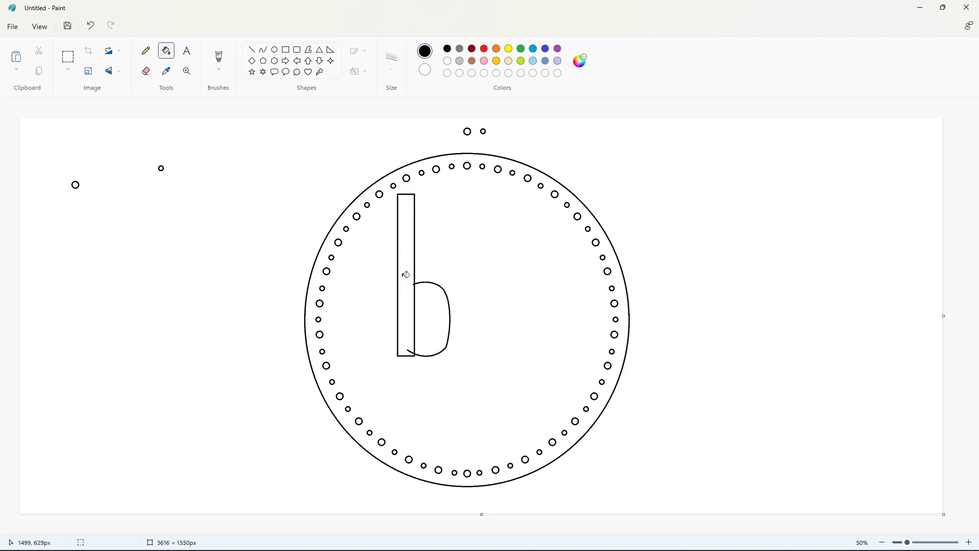
pyautogui.click(406, 306)
pyautogui.click(557, 48)
pyautogui.click(399, 308)
# - Draw diagonal white lines that outline a small notch at the b's base, where the stem meets the bowl
pyautogui.click(446, 61)
pyautogui.click(251, 50)
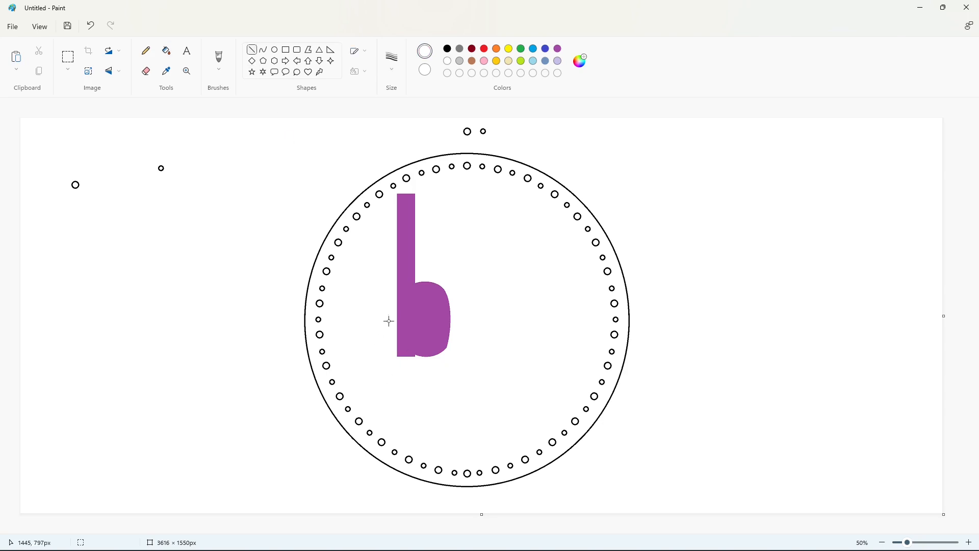
pyautogui.click(415, 330)
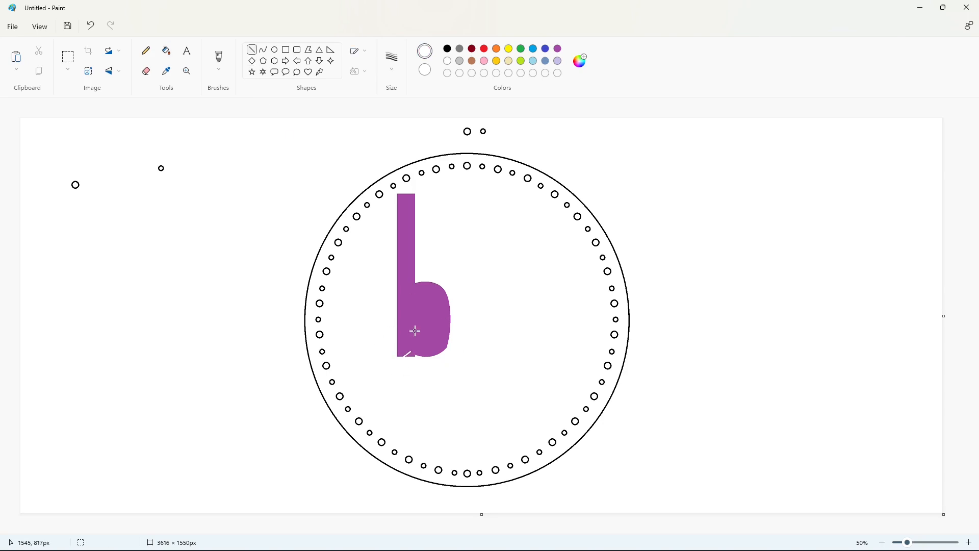
# - Draw a tall white oval inside the b's bowl and fill the oval and the base notch with white
pyautogui.click(275, 49)
pyautogui.moveTo(414, 300)
pyautogui.mouseDown()
pyautogui.moveTo(433, 340)
pyautogui.moveTo(435, 320)
pyautogui.mouseUp()
pyautogui.moveTo(423, 299); pyautogui.dragTo(436, 318)
pyautogui.click(491, 316)
pyautogui.click(166, 51)
pyautogui.click(424, 319)
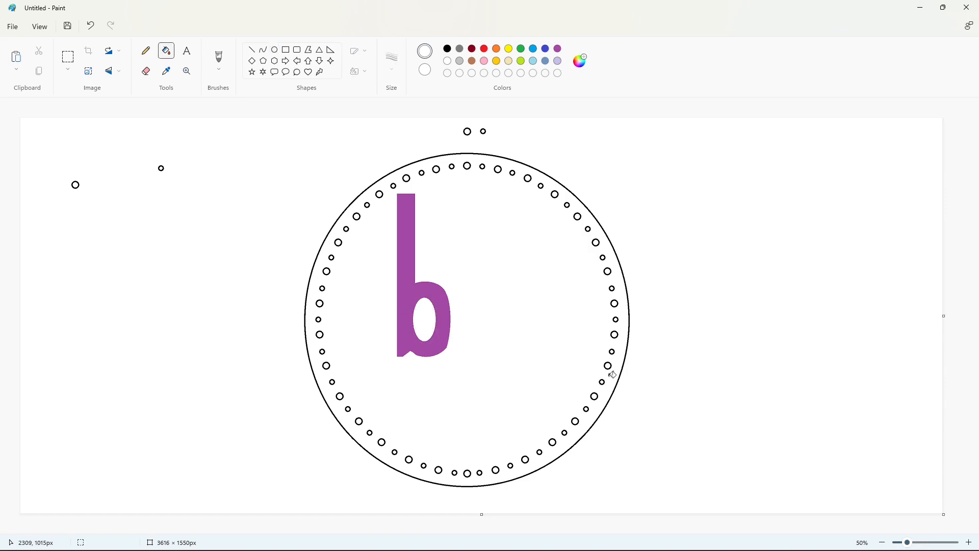
# - Round off the lower-right corner of the b's bowl with a short white line spanning about 24 × 43 px
pyautogui.click(967, 542)
pyautogui.moveTo(456, 529); pyautogui.dragTo(605, 529)
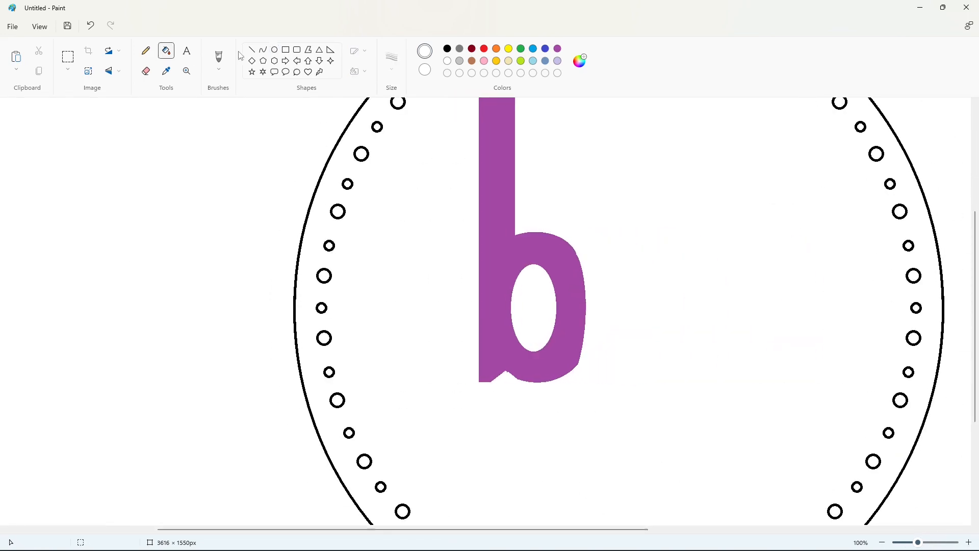
pyautogui.click(252, 49)
pyautogui.click(391, 60)
pyautogui.click(405, 134)
pyautogui.moveTo(585, 353); pyautogui.dragTo(574, 374)
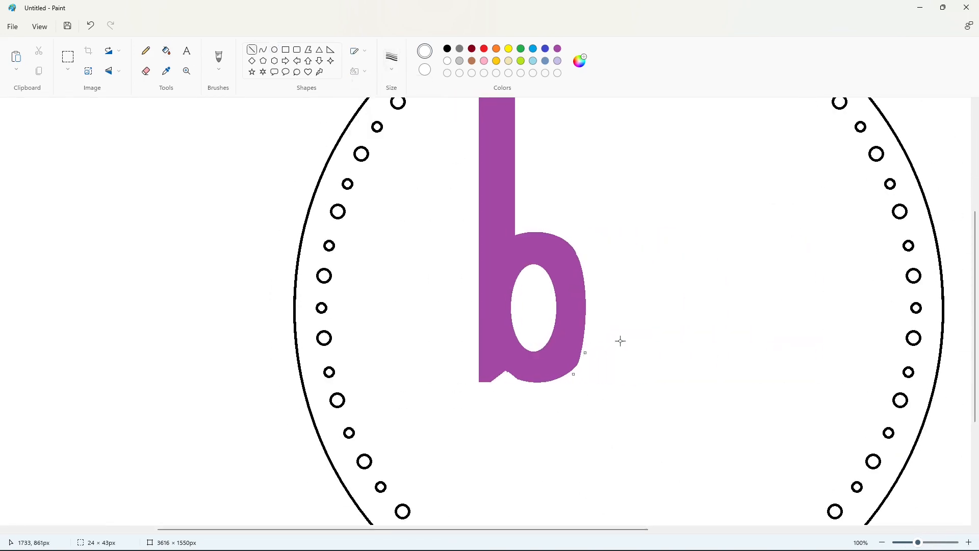
pyautogui.click(882, 542)
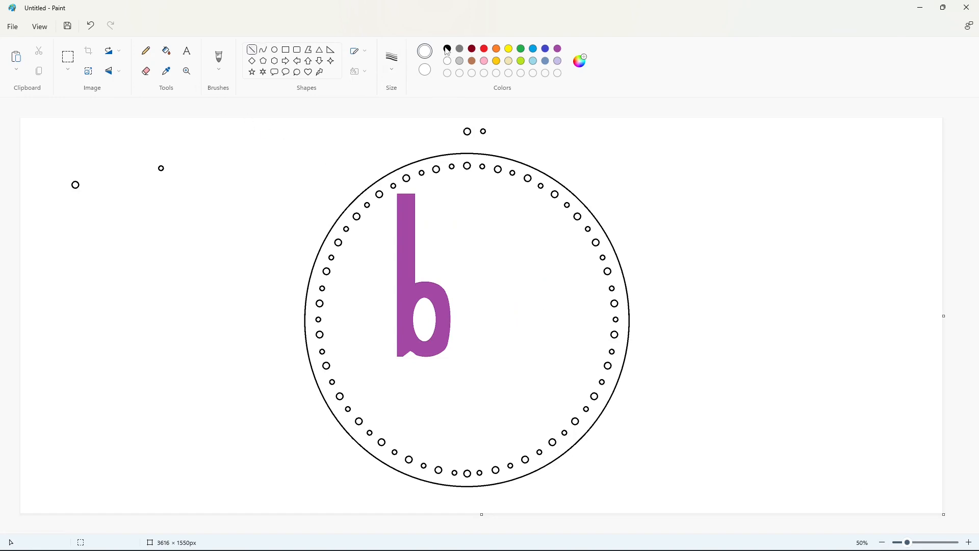
# - Draw the right-half outline of a pedestal-shaped letter i beside the b and place a copy in the blank area at the canvas's lower left
pyautogui.click(542, 234)
pyautogui.moveTo(480, 238)
pyautogui.mouseDown()
pyautogui.moveTo(474, 365)
pyautogui.moveTo(525, 398)
pyautogui.moveTo(437, 402)
pyautogui.mouseUp()
pyautogui.click(68, 56)
pyautogui.moveTo(522, 189); pyautogui.dragTo(392, 433)
pyautogui.hotkey('ctrl', 'c')
pyautogui.hotkey('ctrl', 'v')
pyautogui.moveTo(100, 208); pyautogui.dragTo(125, 378)
# - Fill the purple b fragment beside the copied half outline with white to erase it
pyautogui.click(166, 50)
pyautogui.click(446, 61)
pyautogui.click(55, 326)
# - Copy the cleaned half outline, flip the duplicate horizontally and align it with the original half inside the circle to complete the letter i
pyautogui.click(68, 57)
pyautogui.moveTo(46, 280); pyautogui.dragTo(232, 514)
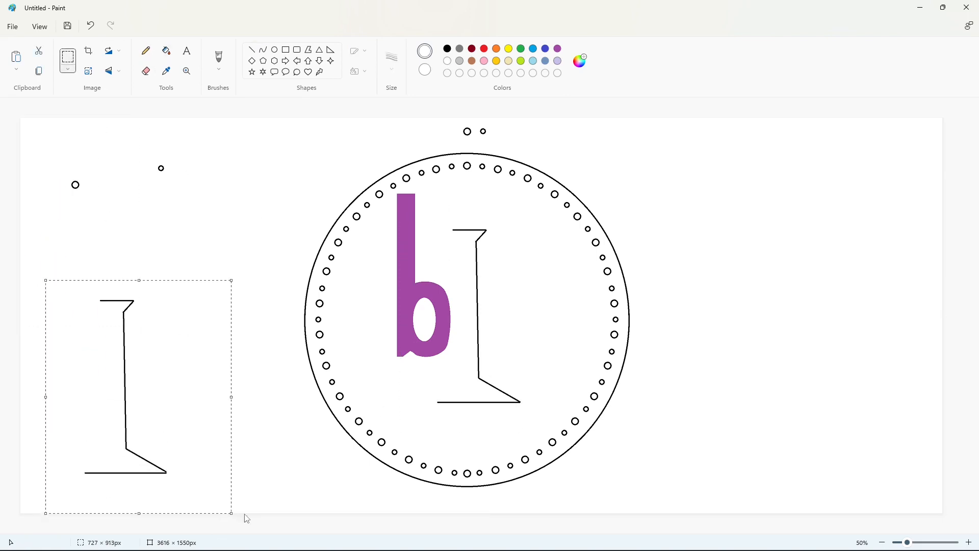
pyautogui.hotkey('ctrl', 'c')
pyautogui.scroll(1, 277, 479)
pyautogui.hscroll(6, 531, 519)
pyautogui.hotkey('ctrl', 'v')
pyautogui.click(113, 71)
pyautogui.click(131, 104)
pyautogui.moveTo(211, 251); pyautogui.dragTo(444, 222)
pyautogui.press('Down')
pyautogui.press('Right')
pyautogui.press('Right')
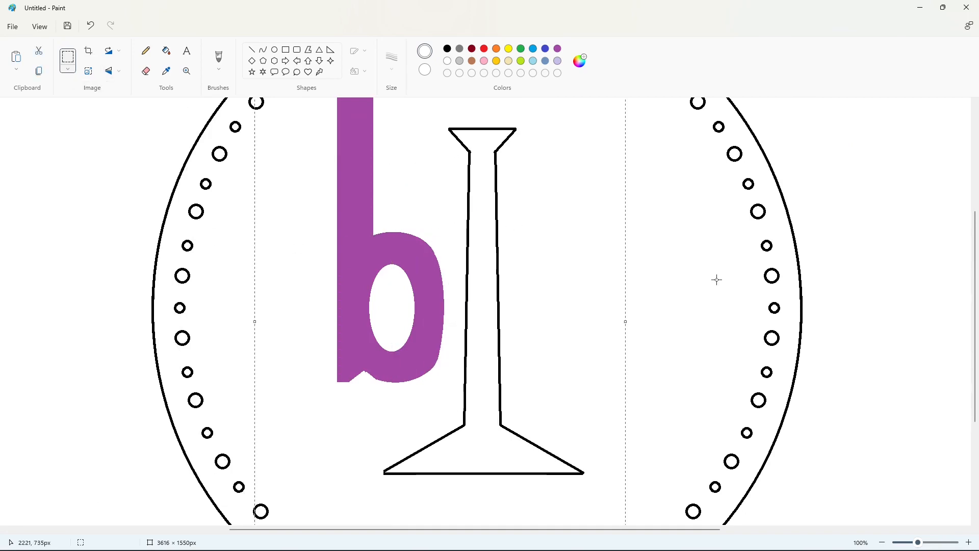
# - Copy the right tip of the letter i's base, flip it horizontally and place it as the base's left tip
pyautogui.moveTo(524, 409); pyautogui.dragTo(603, 503)
pyautogui.hotkey('ctrl', 'c')
pyautogui.hotkey('ctrl', 'v')
pyautogui.click(112, 70)
pyautogui.click(131, 104)
pyautogui.moveTo(62, 167); pyautogui.dragTo(402, 459)
pyautogui.click(578, 444)
pyautogui.click(882, 543)
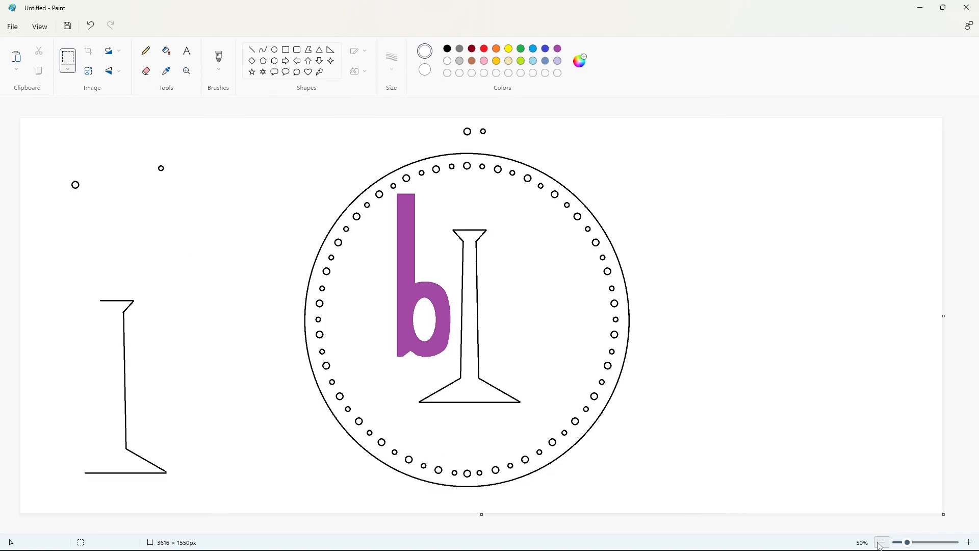
# - Fill the letter i with black to merge it with its outline, and recolor the whole shape purple
pyautogui.click(166, 50)
pyautogui.click(446, 48)
pyautogui.click(470, 240)
pyautogui.click(557, 49)
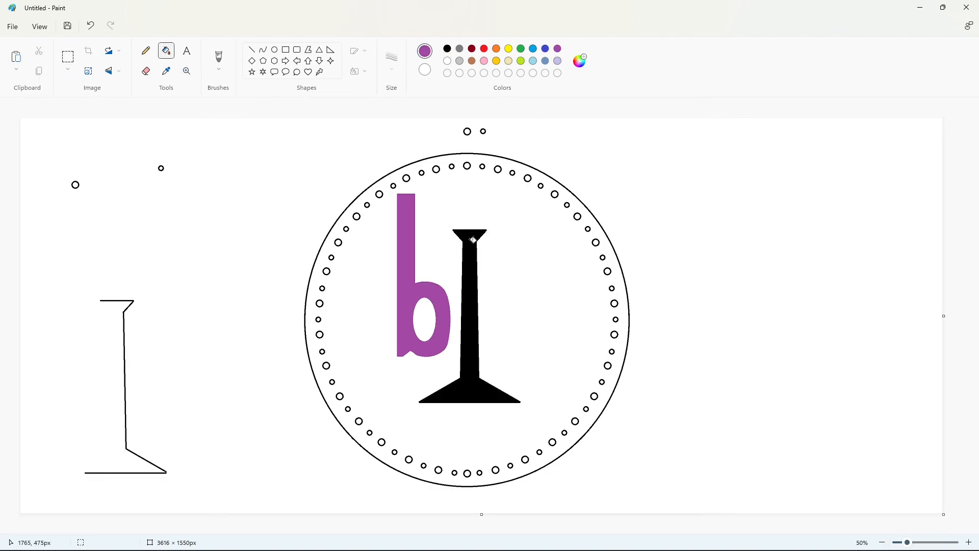
pyautogui.click(473, 239)
# - Copy the b, flip the duplicate both horizontally and vertically, and place it to the right of the i as a q
pyautogui.click(68, 56)
pyautogui.click(385, 232)
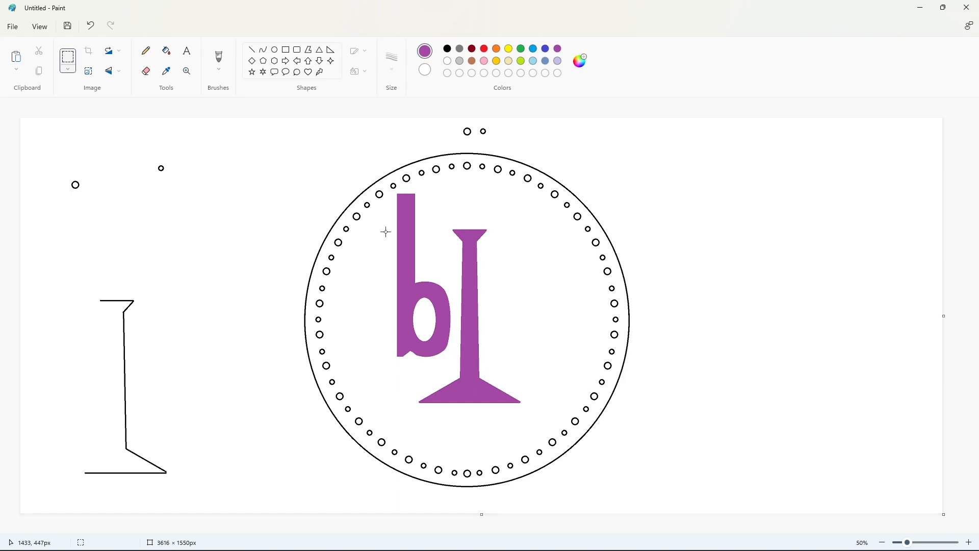
pyautogui.moveTo(452, 365); pyautogui.dragTo(452, 366)
pyautogui.hotkey('ctrl', 'c')
pyautogui.hotkey('ctrl', 'v')
pyautogui.click(112, 71)
pyautogui.click(115, 106)
pyautogui.click(112, 71)
pyautogui.click(109, 91)
pyautogui.moveTo(49, 179); pyautogui.dragTo(519, 296)
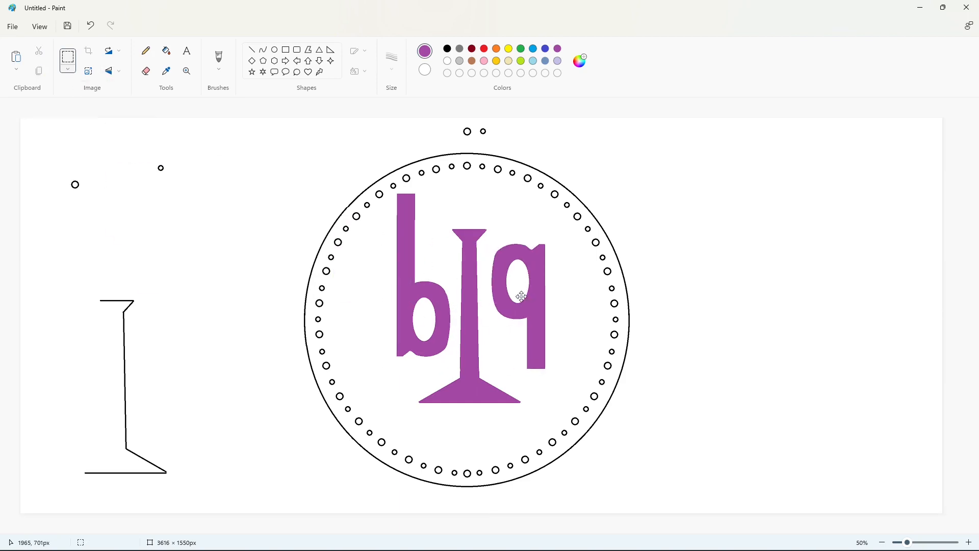
# - Copy the bottom end of the q's stem and place the duplicate block to its left, under the bowl
pyautogui.click(251, 50)
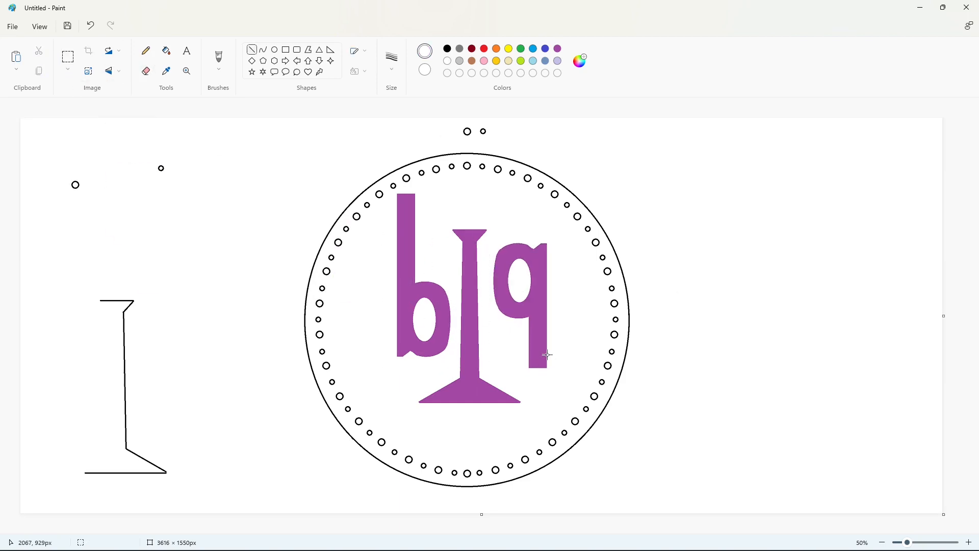
pyautogui.click(68, 57)
pyautogui.moveTo(524, 355); pyautogui.dragTo(556, 378)
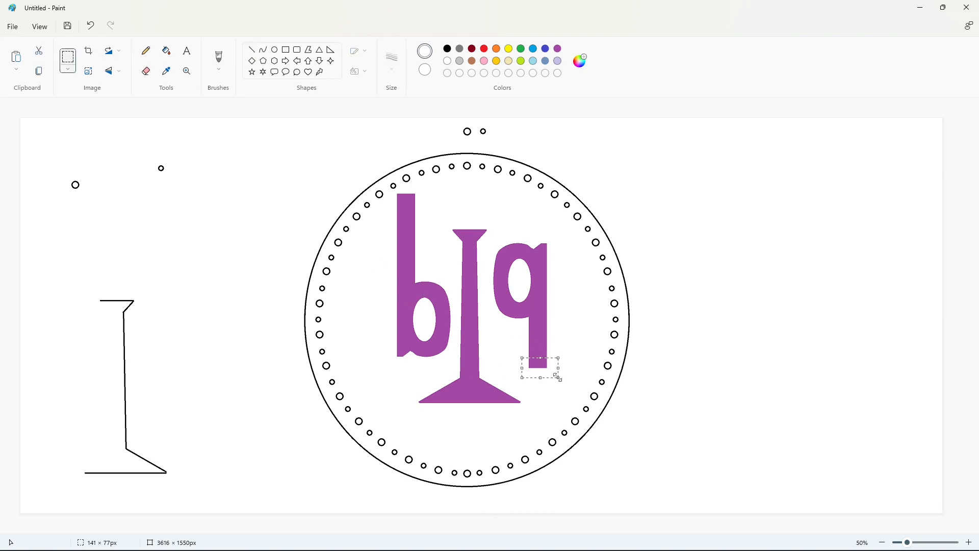
pyautogui.hotkey('ctrl', 'c')
pyautogui.hotkey('ctrl', 'v')
pyautogui.moveTo(34, 128); pyautogui.dragTo(502, 352)
# - Cut off the bottom end of the q's stem with a horizontal white line and fill the q with black
pyautogui.click(530, 360)
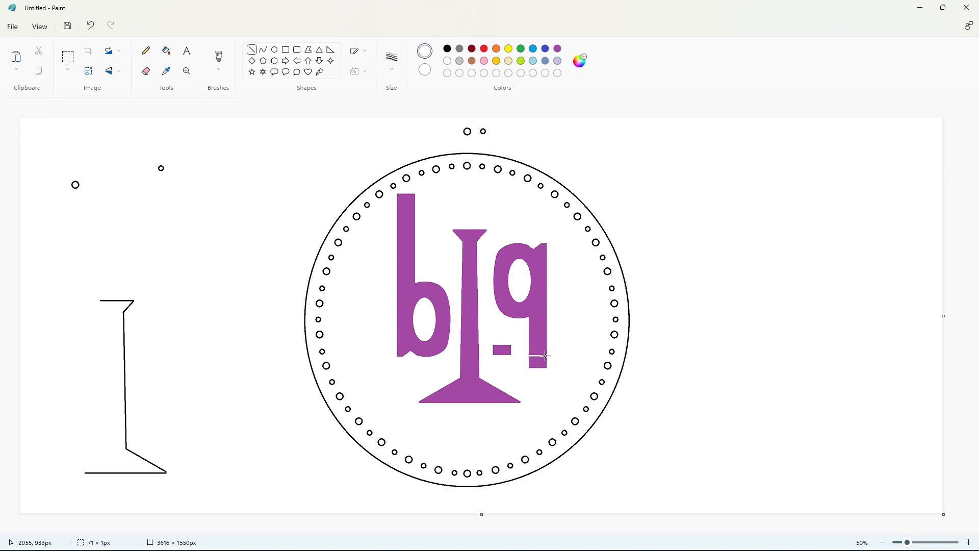
pyautogui.click(164, 50)
pyautogui.click(447, 49)
pyautogui.click(535, 250)
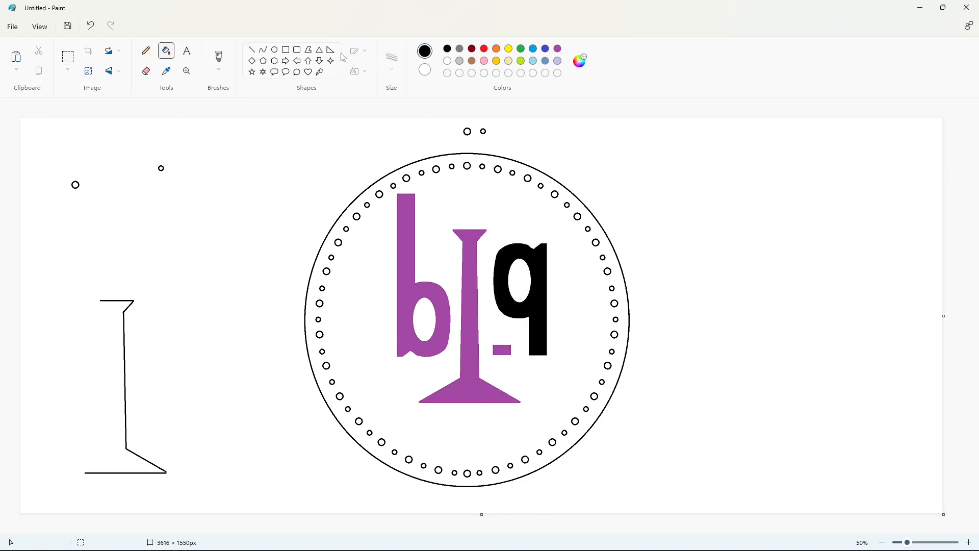
# - Fill the small detached block under the q's bowl with black
pyautogui.click(263, 50)
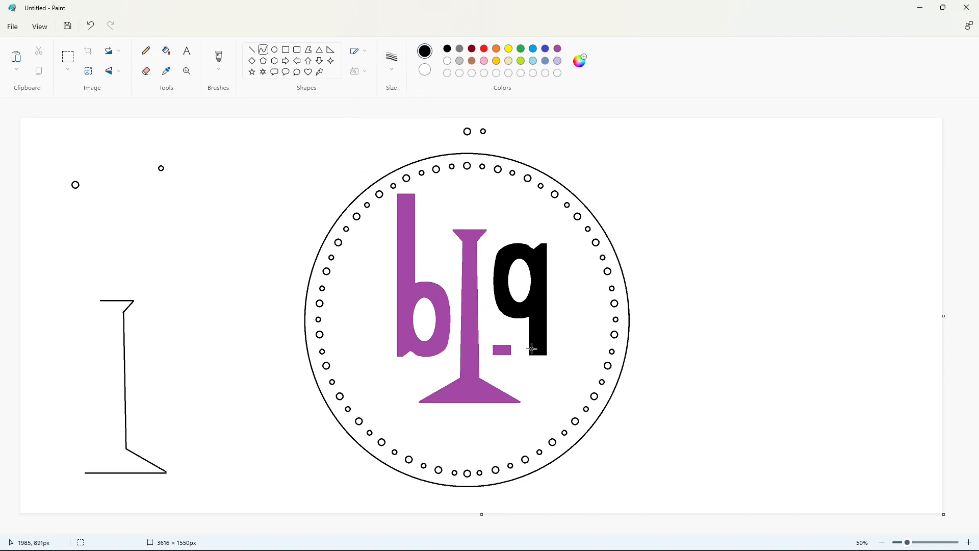
pyautogui.click(167, 51)
pyautogui.click(502, 351)
# - Connect the stem's bottom to the block with an outer and an inner curve to form a g's hook, and fill it with black
pyautogui.click(263, 50)
pyautogui.moveTo(546, 354)
pyautogui.mouseDown()
pyautogui.moveTo(493, 355)
pyautogui.moveTo(544, 396)
pyautogui.moveTo(494, 401)
pyautogui.mouseUp()
pyautogui.click(578, 338)
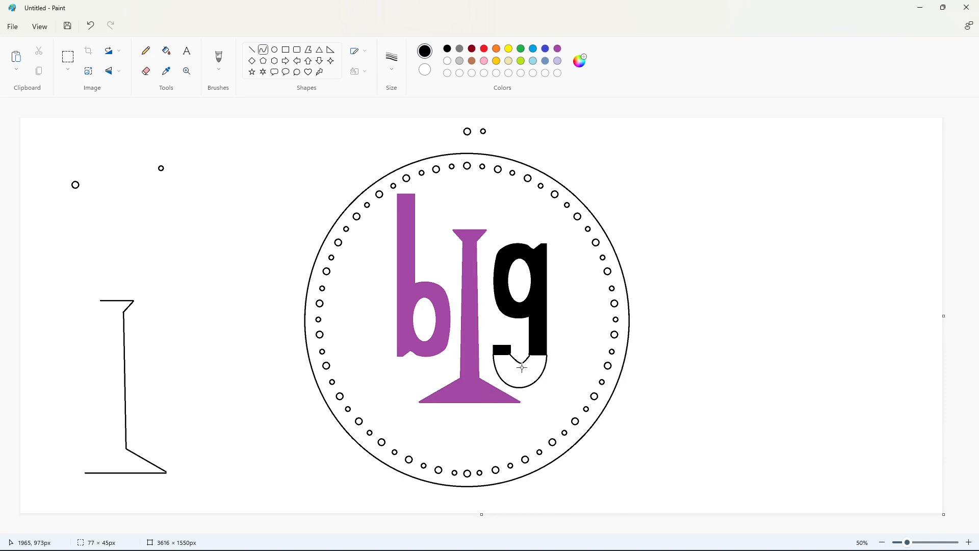
pyautogui.click(166, 50)
pyautogui.click(522, 372)
# - Smooth the joints between the g's stem and hook with short vertical white lines along the outer and inner edges
pyautogui.scroll(1, 522, 371)
pyautogui.moveTo(459, 529); pyautogui.dragTo(706, 529)
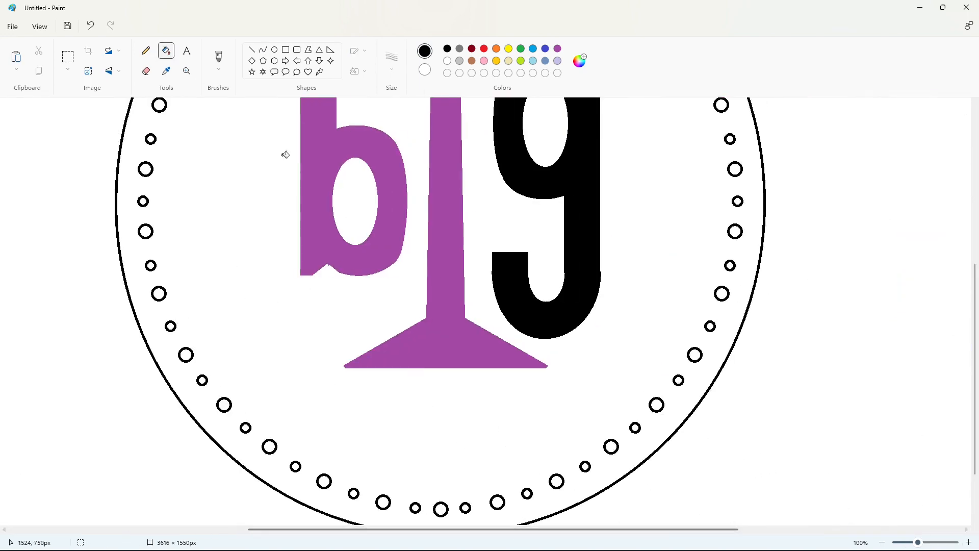
pyautogui.click(251, 49)
pyautogui.click(447, 61)
pyautogui.moveTo(605, 264); pyautogui.dragTo(605, 284)
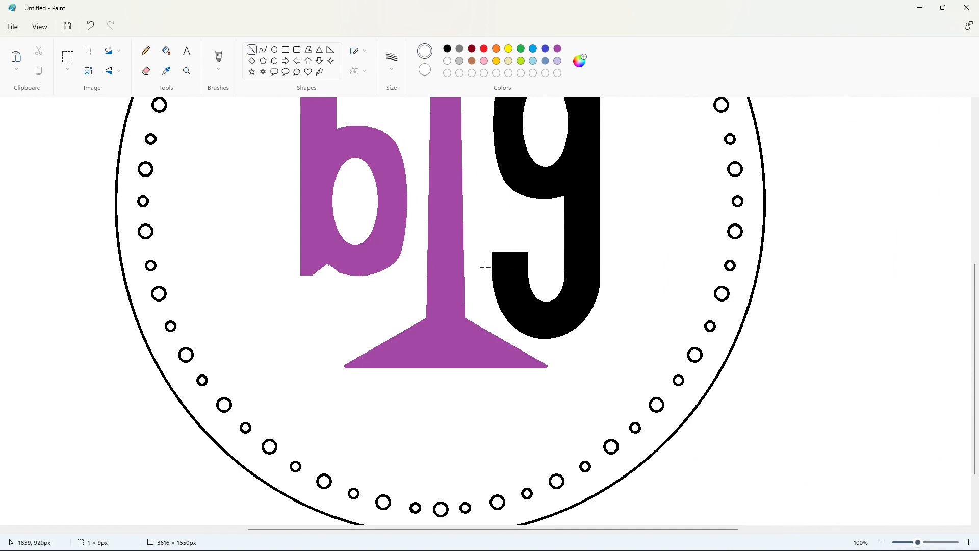
pyautogui.click(623, 286)
pyautogui.moveTo(566, 269); pyautogui.dragTo(566, 289)
pyautogui.scroll(-2, 628, 271)
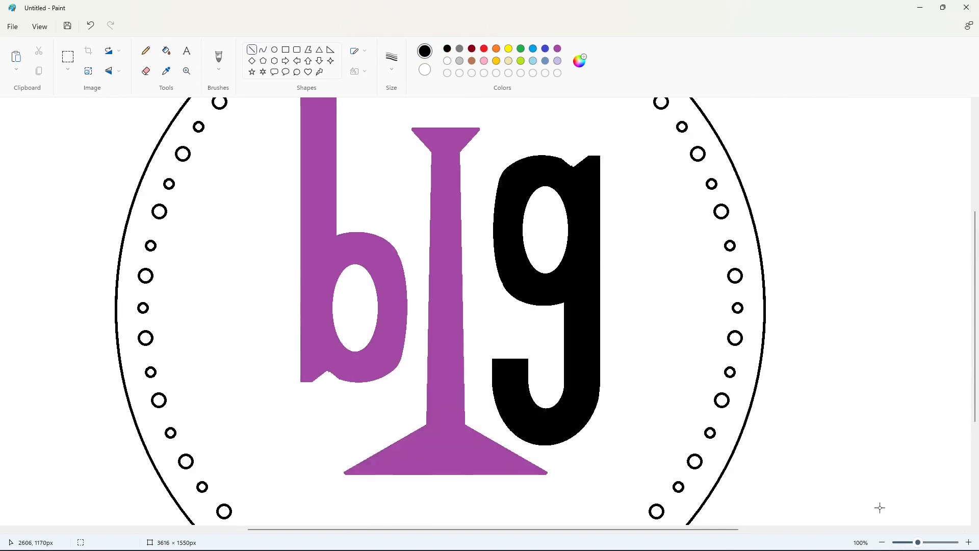
# - Fill the letter g with purple
pyautogui.click(166, 50)
pyautogui.click(558, 48)
pyautogui.click(538, 271)
# - Draw three thin black-outlined rectangles across the b, two over its stem and one over its bowl
pyautogui.click(286, 49)
pyautogui.click(447, 49)
pyautogui.click(391, 57)
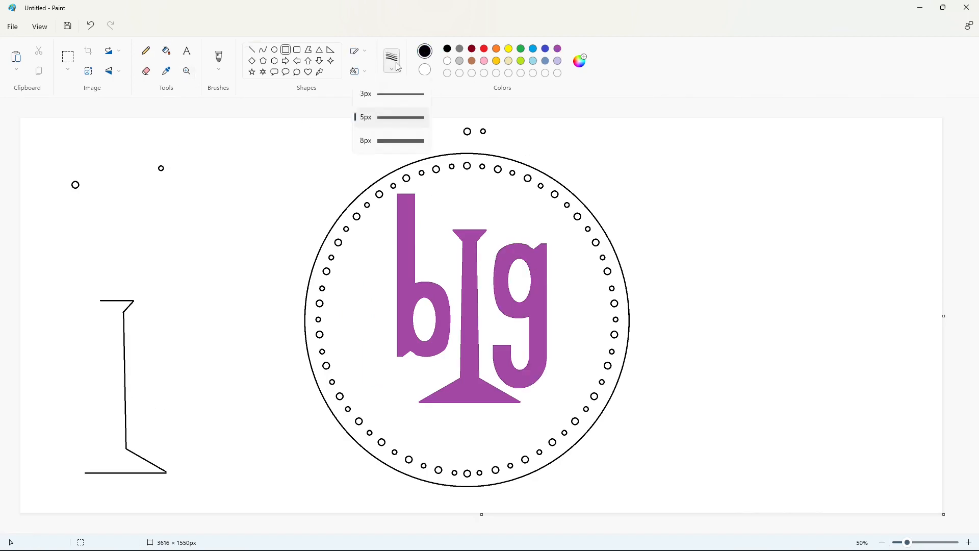
pyautogui.click(387, 116)
pyautogui.moveTo(418, 208)
pyautogui.mouseDown()
pyautogui.moveTo(398, 232)
pyautogui.moveTo(382, 232)
pyautogui.mouseUp()
pyautogui.moveTo(419, 257); pyautogui.dragTo(386, 281)
pyautogui.moveTo(452, 306); pyautogui.dragTo(391, 331)
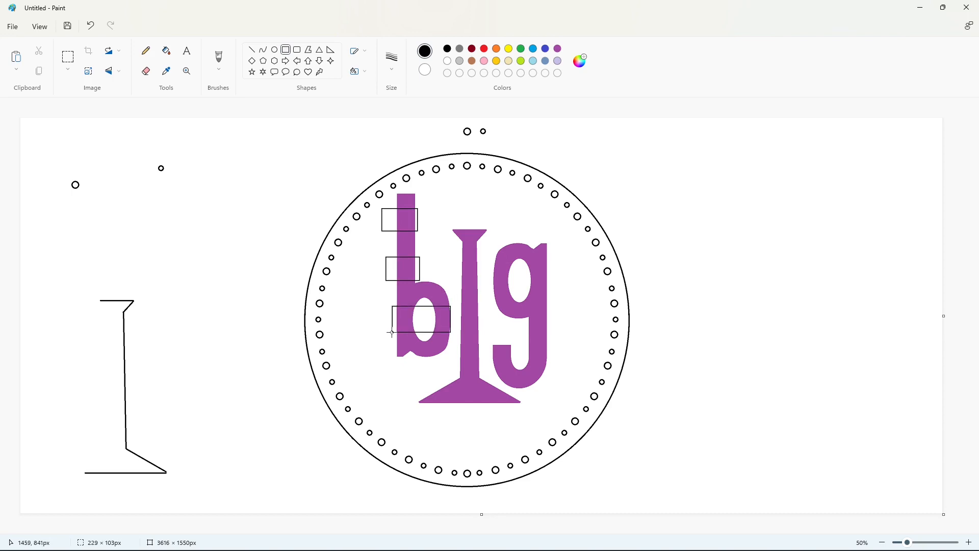
# - Draw three black-outlined rectangles across the i's stem and two across the g's bowl and stem, undoing the extra one
pyautogui.moveTo(479, 249)
pyautogui.mouseDown()
pyautogui.moveTo(453, 273)
pyautogui.moveTo(469, 375)
pyautogui.moveTo(453, 372)
pyautogui.mouseUp()
pyautogui.moveTo(551, 265); pyautogui.dragTo(495, 289)
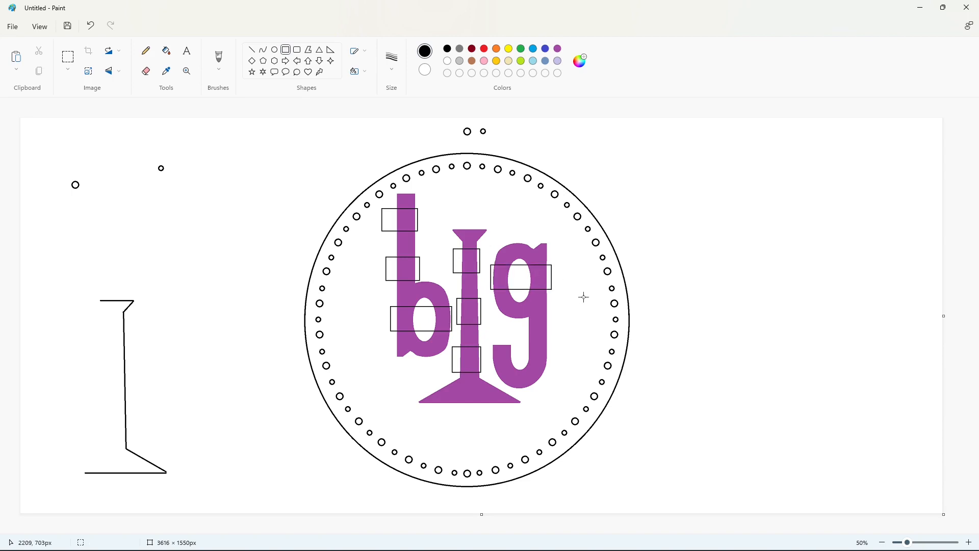
pyautogui.moveTo(553, 318); pyautogui.dragTo(491, 382)
pyautogui.click(560, 357)
pyautogui.hotkey('ctrl', 'z')
# - Draw a horizontal black line about 243 px long across the g's hook
pyautogui.click(252, 49)
pyautogui.moveTo(550, 364); pyautogui.dragTo(549, 364)
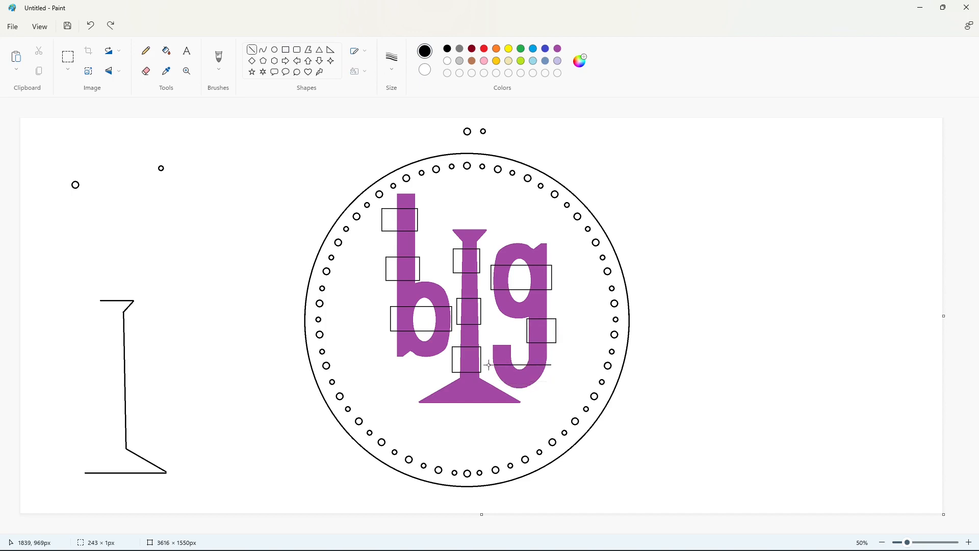
pyautogui.moveTo(488, 365); pyautogui.dragTo(488, 365)
# - Break the rectangle outlines along the edges of the b's stem with short white lines
pyautogui.click(968, 542)
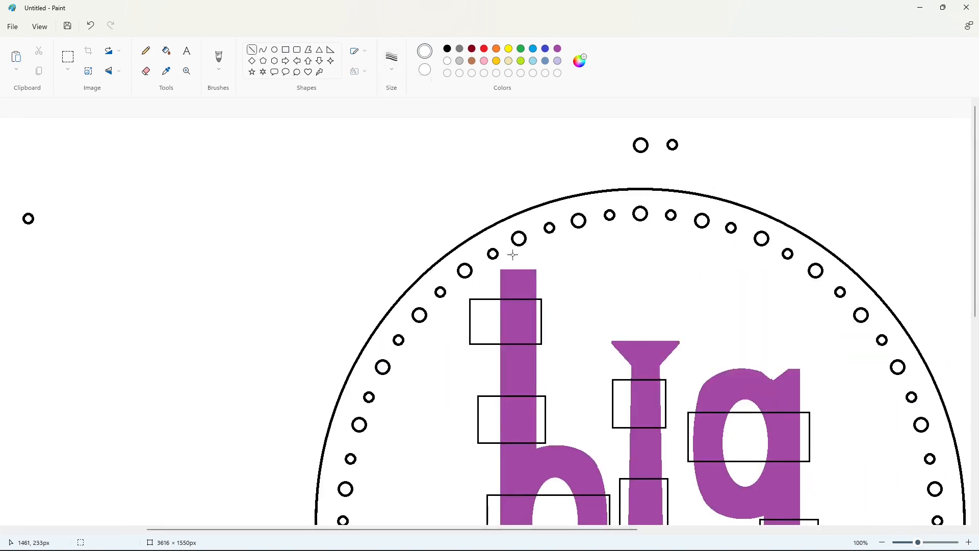
pyautogui.scroll(-2, 512, 255)
pyautogui.moveTo(495, 189); pyautogui.dragTo(495, 194)
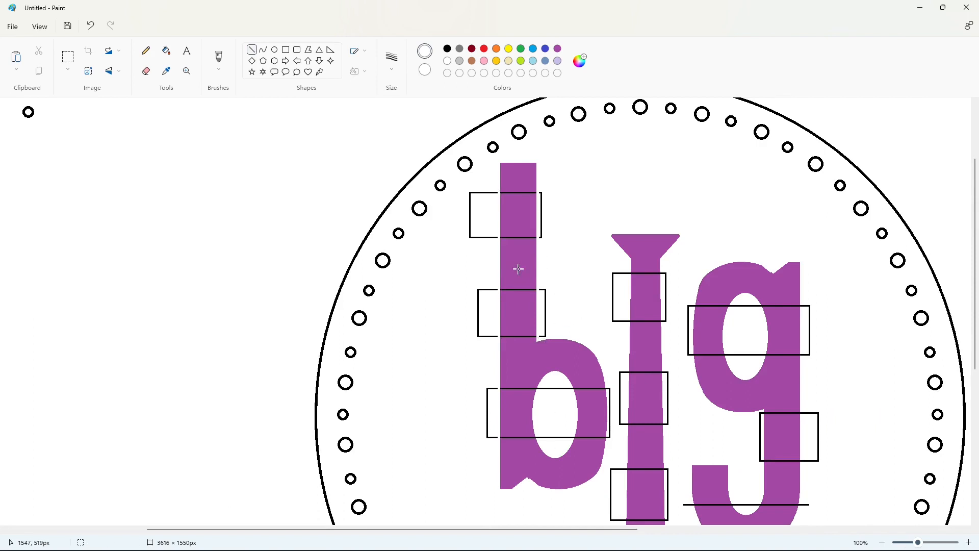
# - Erase the rectangle segments beside the b and inside its bowl opening with white fills and short white lines
pyautogui.click(166, 51)
pyautogui.click(492, 193)
pyautogui.click(488, 289)
pyautogui.click(491, 388)
pyautogui.click(545, 321)
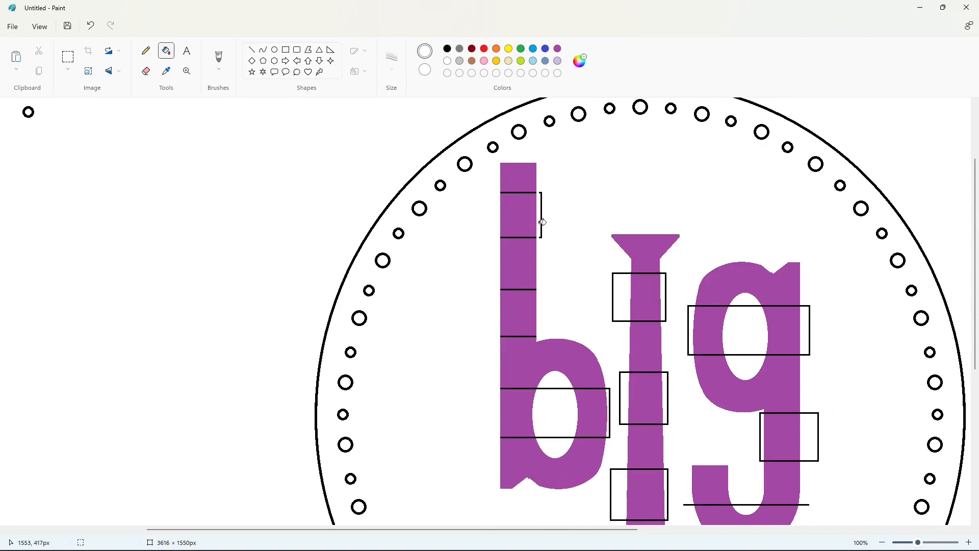
pyautogui.click(543, 222)
pyautogui.click(251, 50)
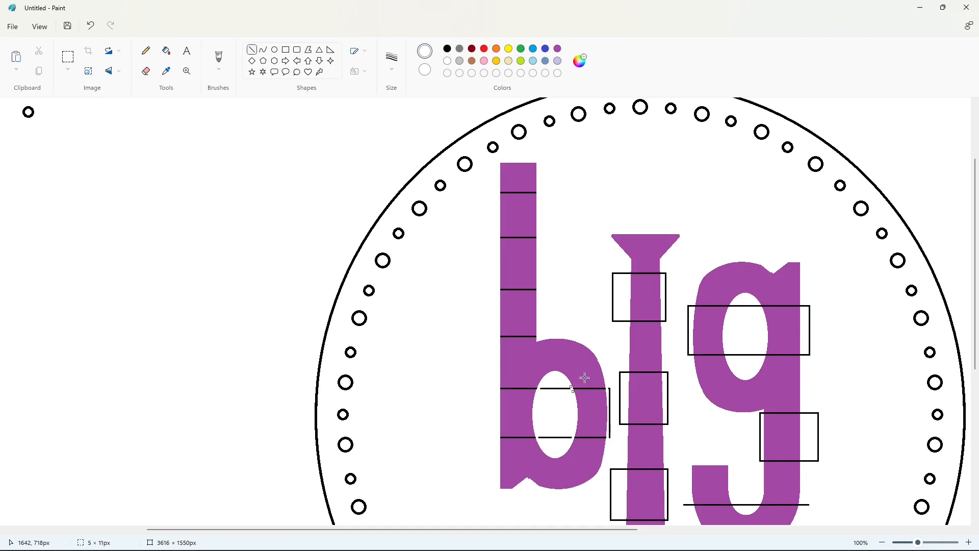
pyautogui.click(166, 50)
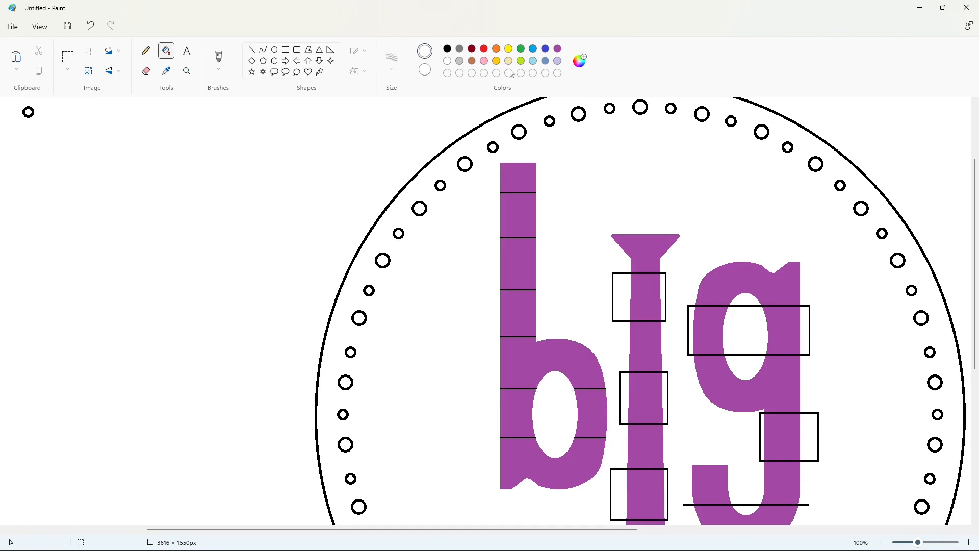
# - Fill the marked bands on the b's stem and on both sides of its bowl with black
pyautogui.click(519, 215)
pyautogui.click(515, 306)
pyautogui.click(510, 410)
pyautogui.click(593, 411)
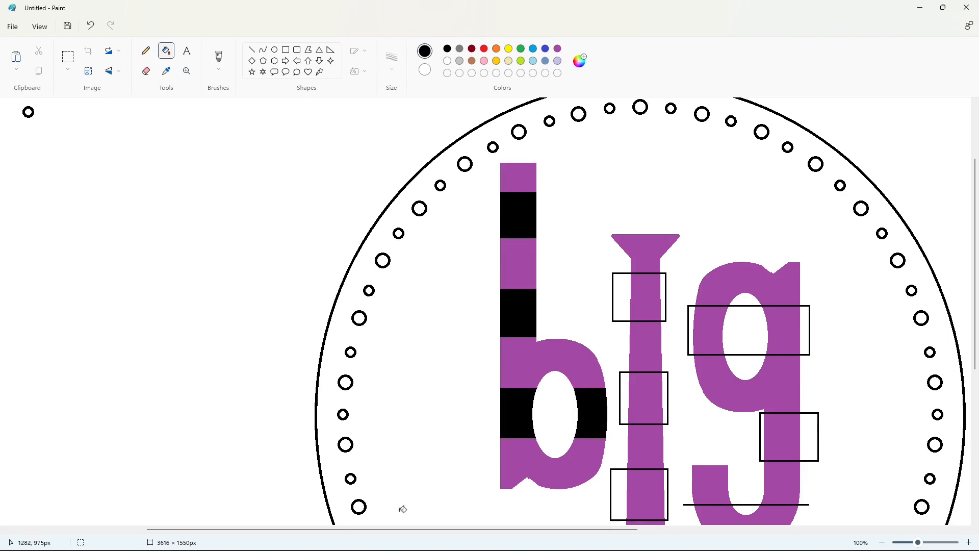
# - Break the three rectangle outlines along both edges of the i's stem with short white lines
pyautogui.hscroll(3, 400, 507)
pyautogui.click(256, 51)
pyautogui.scroll(-2, 430, 163)
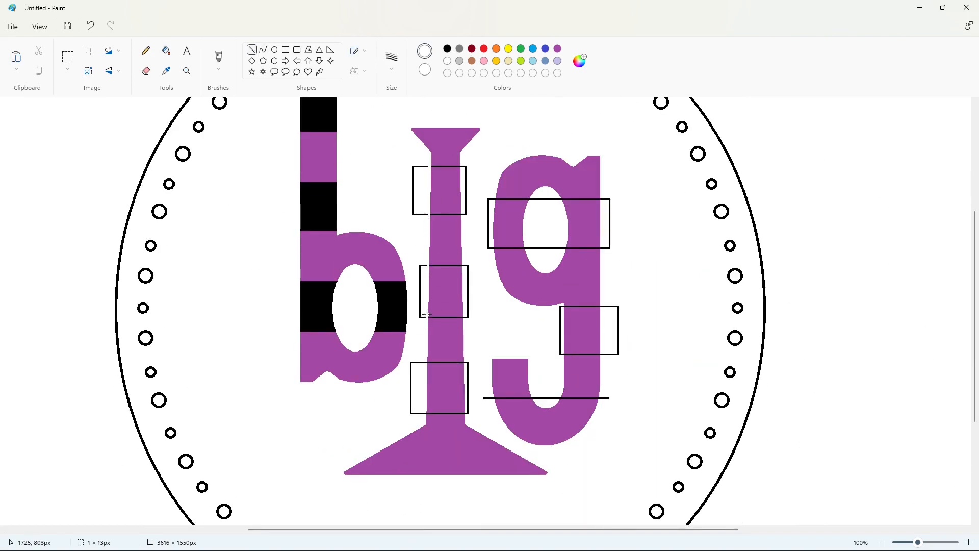
pyautogui.click(424, 367)
pyautogui.moveTo(466, 366); pyautogui.dragTo(466, 360)
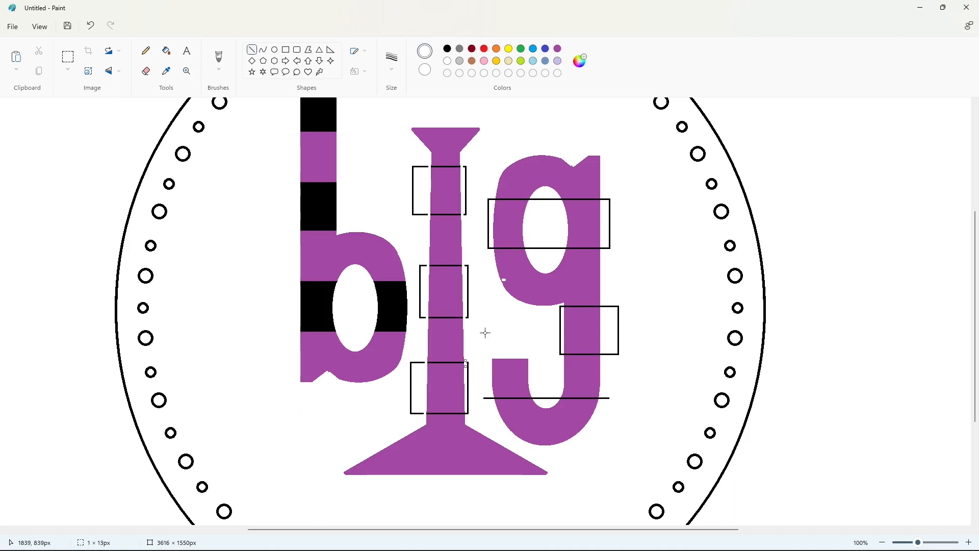
pyautogui.moveTo(468, 416); pyautogui.dragTo(468, 411)
# - Fill the rectangle segments on both sides of the i's stem with white to erase them
pyautogui.click(166, 51)
pyautogui.click(413, 170)
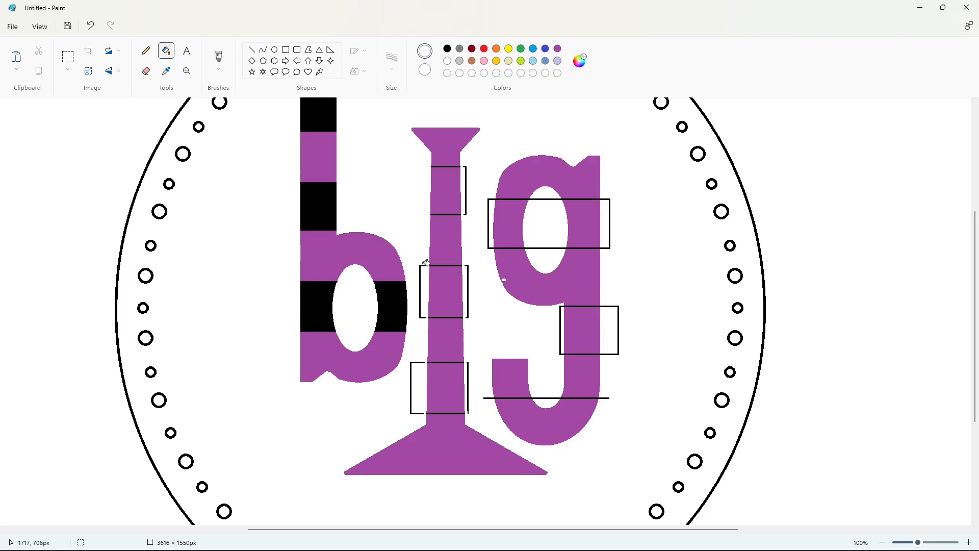
pyautogui.click(423, 362)
pyautogui.click(468, 365)
pyautogui.click(467, 293)
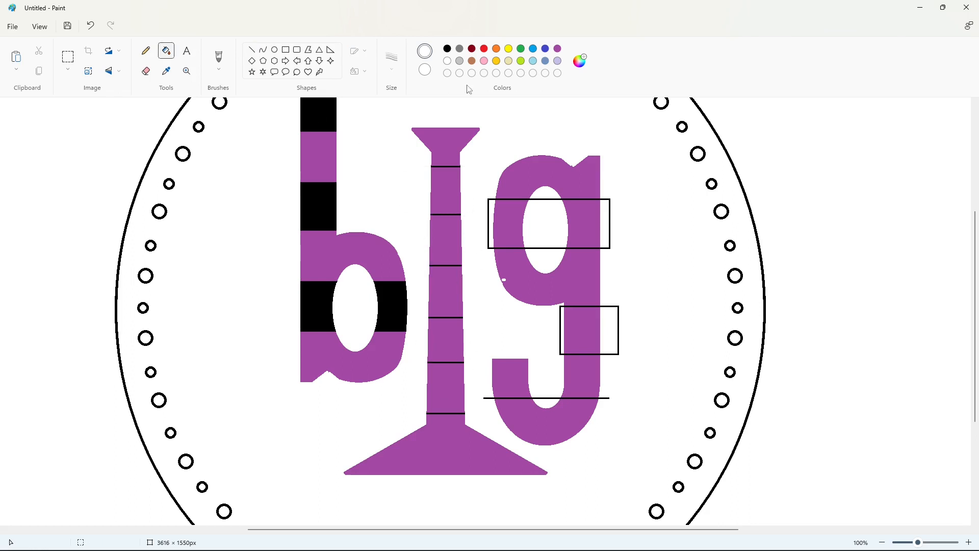
# - Fill the i's top, two alternating stem bands and base with black
pyautogui.click(447, 48)
pyautogui.click(442, 148)
pyautogui.click(446, 237)
pyautogui.click(445, 340)
pyautogui.click(408, 449)
# - Break the rectangle outlines along the outer edge of the g's stem with a thin vertical white line about 373 px long
pyautogui.hscroll(3, 339, 264)
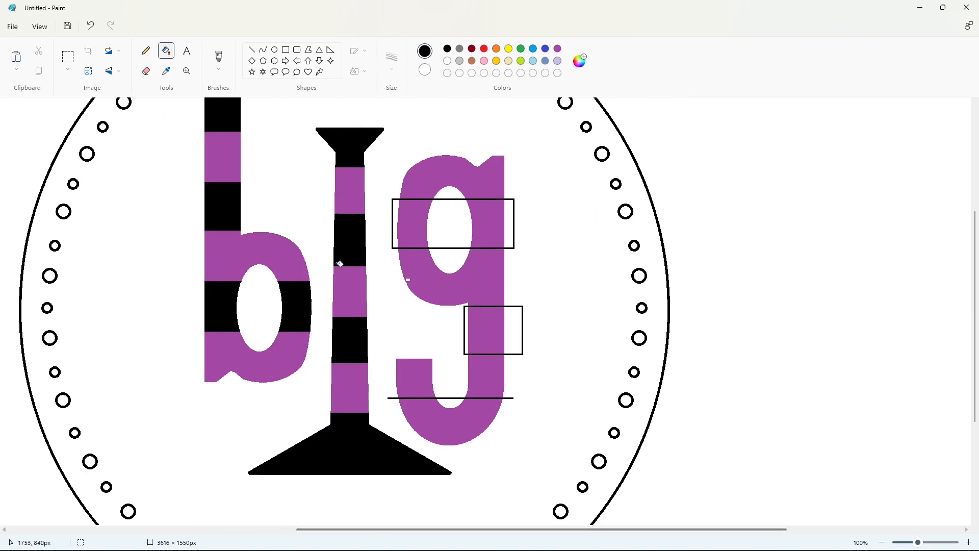
pyautogui.click(251, 49)
pyautogui.click(448, 61)
pyautogui.scroll(2, 551, 397)
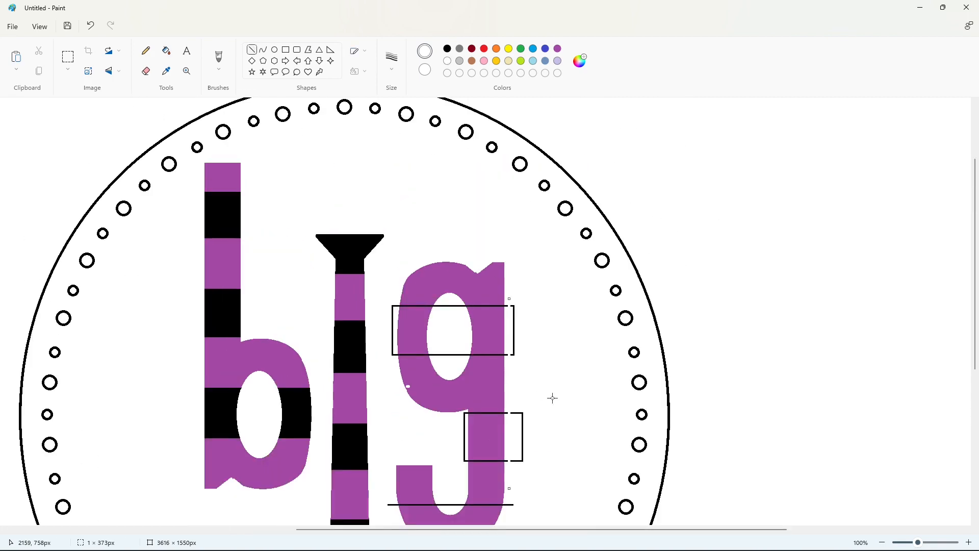
# - Fill the small white nick on the g's lower bowl curve with purple
pyautogui.scroll(-2, 551, 397)
pyautogui.click(167, 51)
pyautogui.click(447, 49)
pyautogui.click(409, 278)
pyautogui.hotkey('ctrl', 'z')
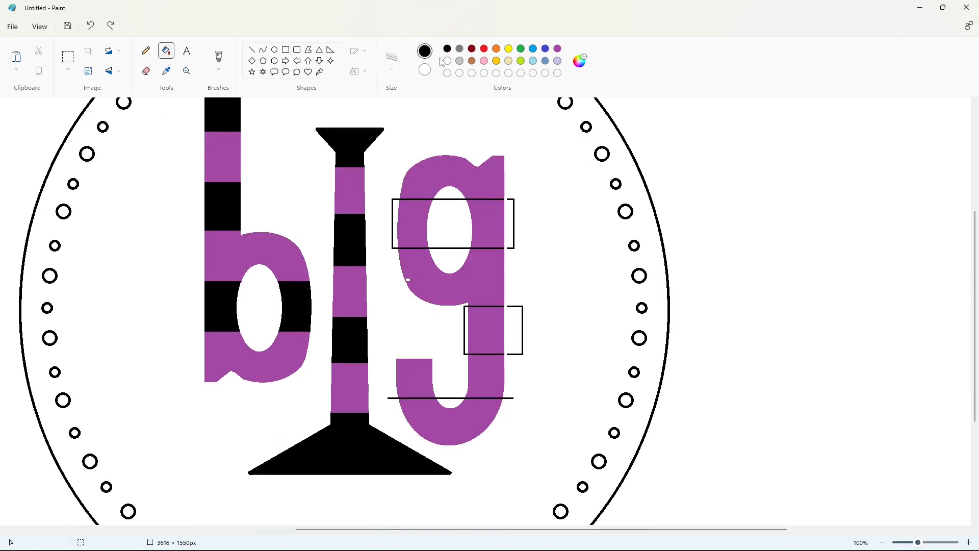
pyautogui.click(557, 49)
pyautogui.click(410, 279)
# - Break the remaining band outlines at the g's bowl, opening, stem and hook edges with short white lines
pyautogui.click(251, 49)
pyautogui.click(447, 61)
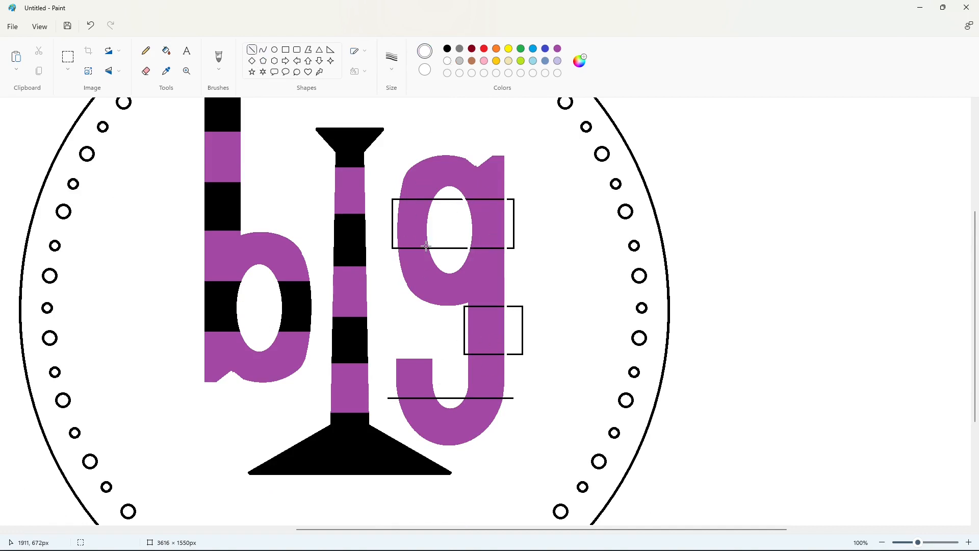
pyautogui.moveTo(432, 196); pyautogui.dragTo(433, 194)
pyautogui.click(416, 195)
pyautogui.moveTo(399, 252); pyautogui.dragTo(397, 252)
pyautogui.moveTo(466, 310); pyautogui.dragTo(467, 357)
pyautogui.click(489, 367)
pyautogui.click(426, 389)
pyautogui.moveTo(437, 395); pyautogui.dragTo(439, 400)
pyautogui.click(452, 382)
pyautogui.scroll(-2, 498, 405)
pyautogui.scroll(2, 498, 404)
pyautogui.moveTo(505, 404); pyautogui.dragTo(503, 396)
pyautogui.click(522, 387)
# - Fill the outline segments outside the g and inside its openings with white to erase them
pyautogui.click(165, 51)
pyautogui.click(392, 230)
pyautogui.click(439, 199)
pyautogui.click(452, 248)
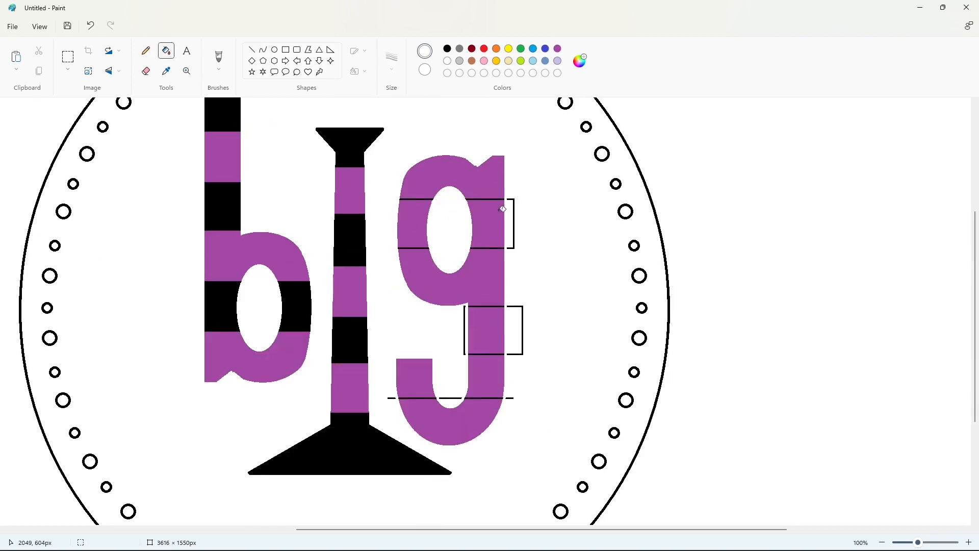
pyautogui.click(513, 211)
pyautogui.click(522, 306)
pyautogui.click(464, 321)
pyautogui.click(448, 398)
pyautogui.click(393, 397)
pyautogui.click(510, 397)
# - Fill the marked bands on both sides of the g's bowl, its stem and its hook with black
pyautogui.click(447, 48)
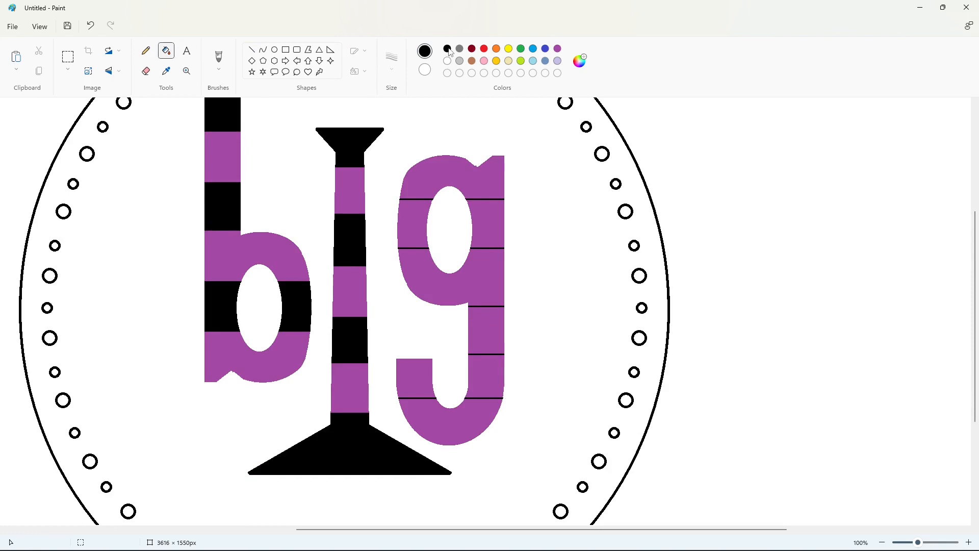
pyautogui.click(501, 216)
pyautogui.click(420, 236)
pyautogui.click(487, 330)
pyautogui.click(449, 424)
# - Add a black letter "j" beside the b's stem above the i and set its font size to 150
pyautogui.keyDown('ctrl'); pyautogui.scroll(-2, 762, 464); pyautogui.keyUp('ctrl')
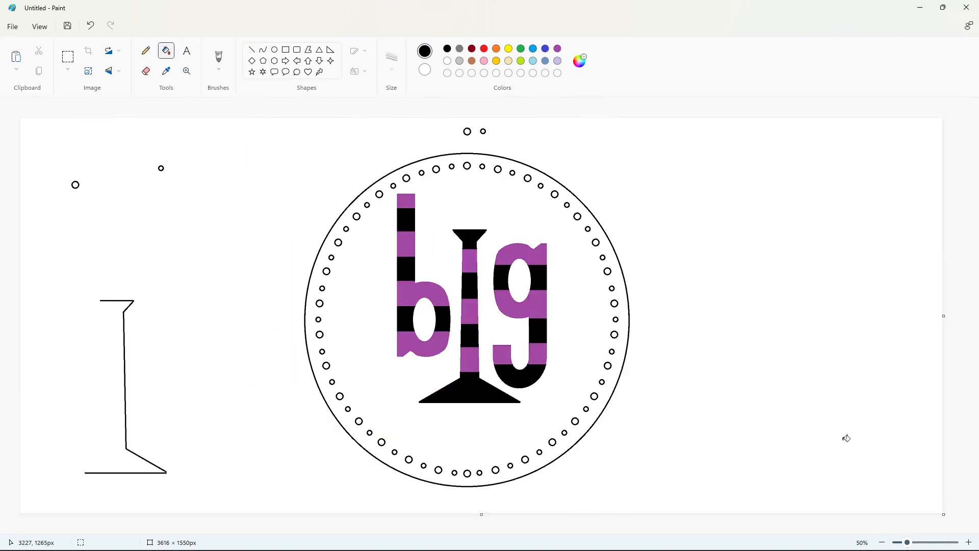
pyautogui.click(187, 51)
pyautogui.click(271, 351)
pyautogui.write('j')
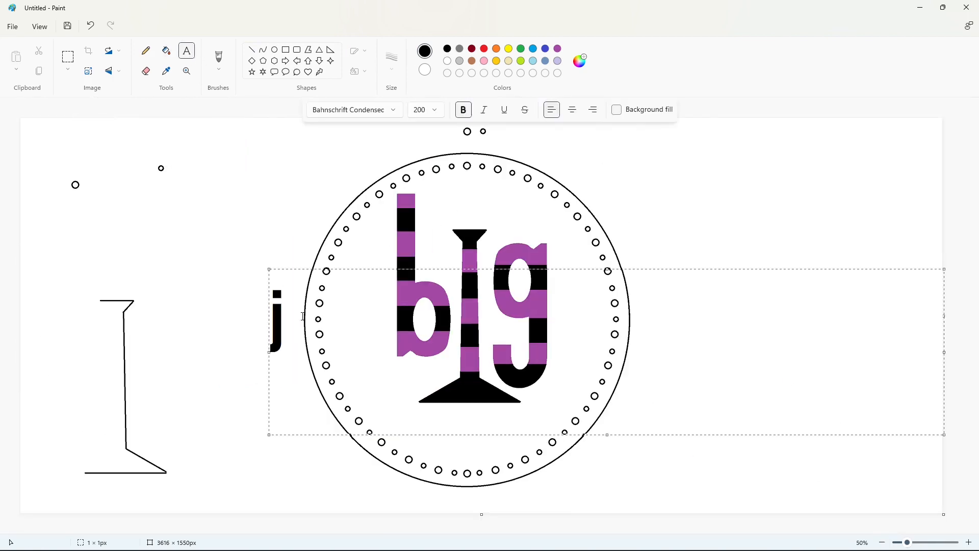
pyautogui.moveTo(269, 268); pyautogui.dragTo(437, 149)
pyautogui.click(420, 110)
pyautogui.write('150')
pyautogui.press('Return')
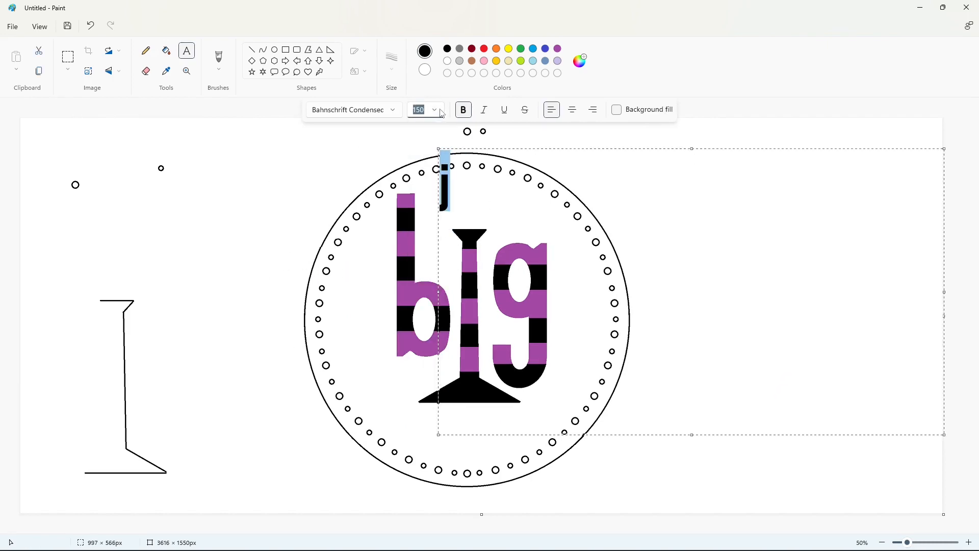
# - Reduce the j's font size to 125 and then to 129
pyautogui.click(431, 117)
pyautogui.write('1')
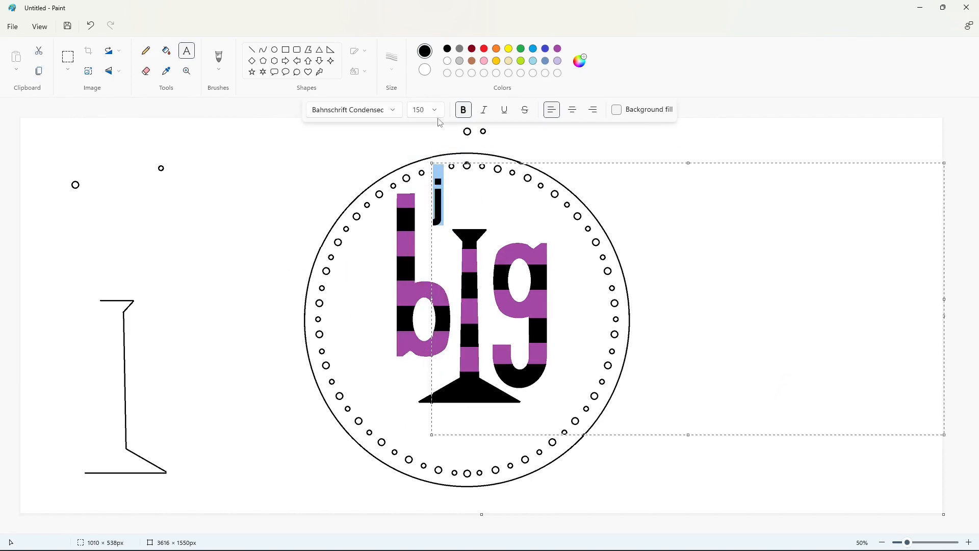
pyautogui.write('25')
pyautogui.press('Return')
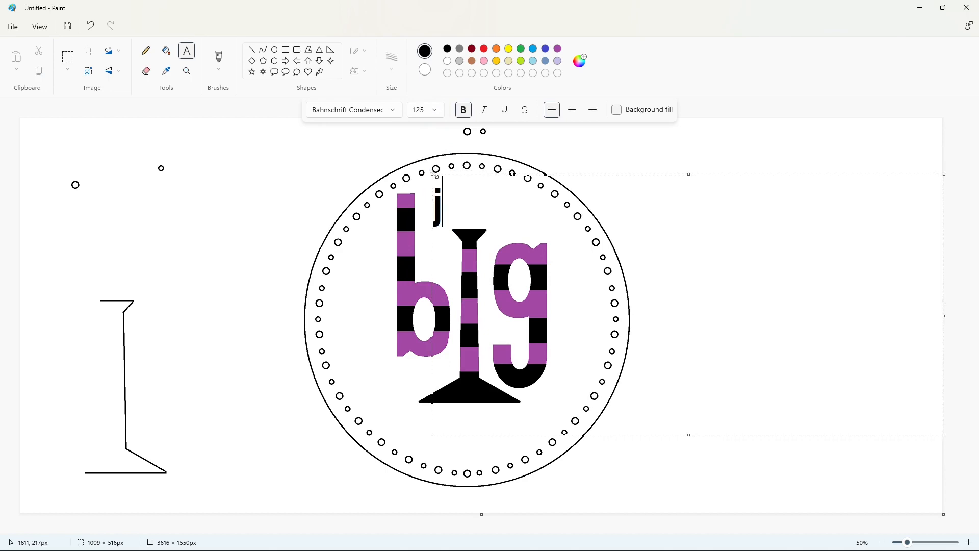
pyautogui.click(438, 115)
pyautogui.write('129')
pyautogui.press('Return')
# - Add the separate letters "a", "c" and "k" at staggered heights after the j to spell "jack"
pyautogui.moveTo(432, 174); pyautogui.dragTo(440, 177)
pyautogui.write('a')
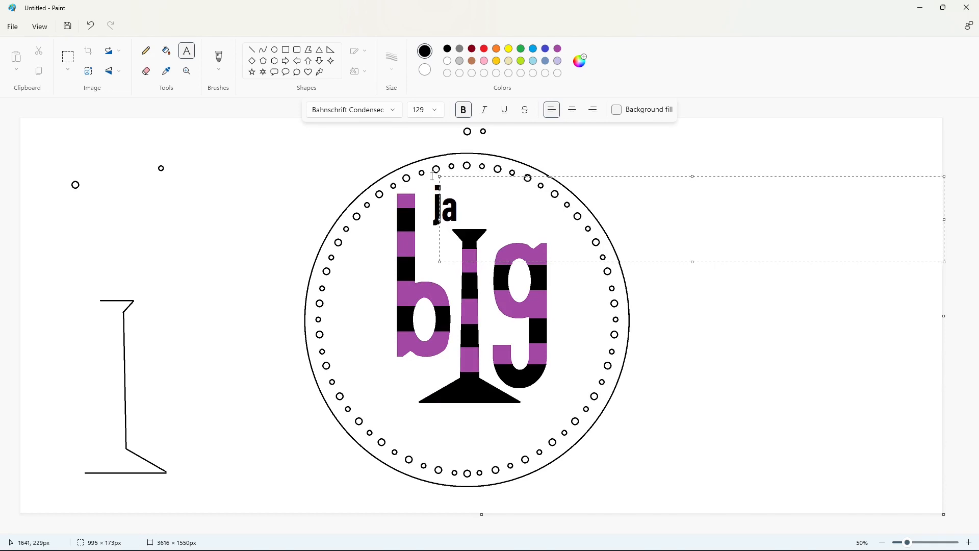
pyautogui.click(466, 279)
pyautogui.write('c')
pyautogui.moveTo(465, 227); pyautogui.dragTo(474, 175)
pyautogui.click(399, 192)
pyautogui.click(484, 175)
pyautogui.write('k')
pyautogui.click(557, 144)
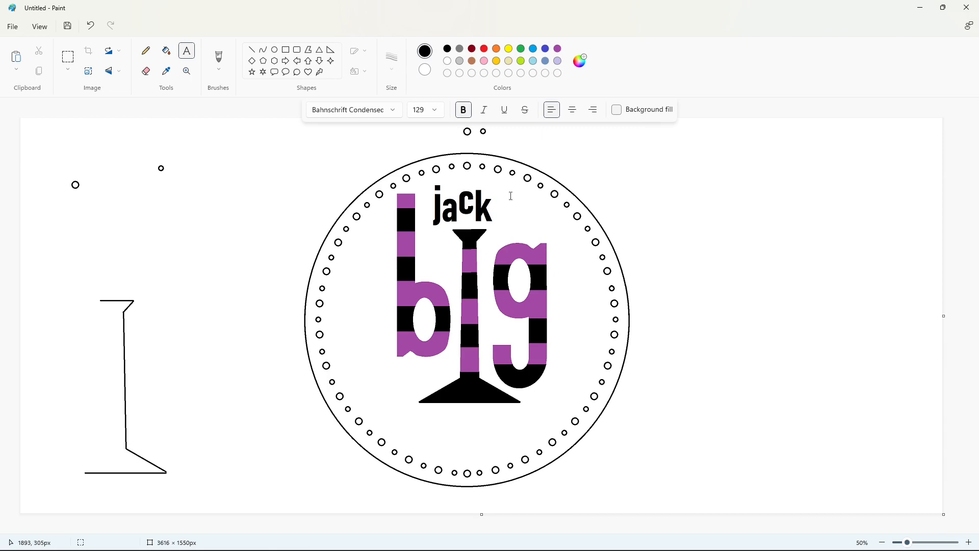
# - Undo the four letters of "jack" above the i
pyautogui.hotkey('ctrl', 'z')
pyautogui.hotkey('ctrl', 'z')
pyautogui.hotkey('ctrl', 'z')
pyautogui.hotkey('ctrl', 'z')
# - Add the letter "j" at font size 135 between the b's stem and the top of the i
pyautogui.click(434, 110)
pyautogui.write('135')
pyautogui.press('Return')
pyautogui.click(430, 156)
pyautogui.write('j')
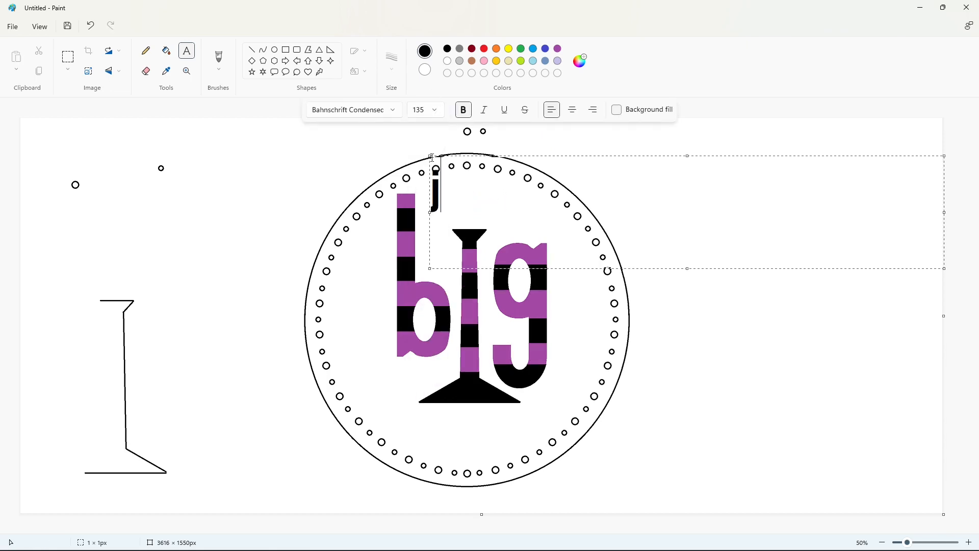
pyautogui.moveTo(429, 156); pyautogui.dragTo(476, 173)
# - Place the letters "a", "c" and "k" one by one at staggered heights after the size 135 j
pyautogui.click(440, 153)
pyautogui.click(442, 151)
pyautogui.write('a')
pyautogui.click(461, 152)
pyautogui.click(464, 151)
pyautogui.write('c')
pyautogui.click(417, 178)
pyautogui.click(484, 208)
pyautogui.write('k')
pyautogui.click(466, 171)
# - Add a separate apostrophe and letter "s" after "jack" to complete "jack's"
pyautogui.click(512, 203)
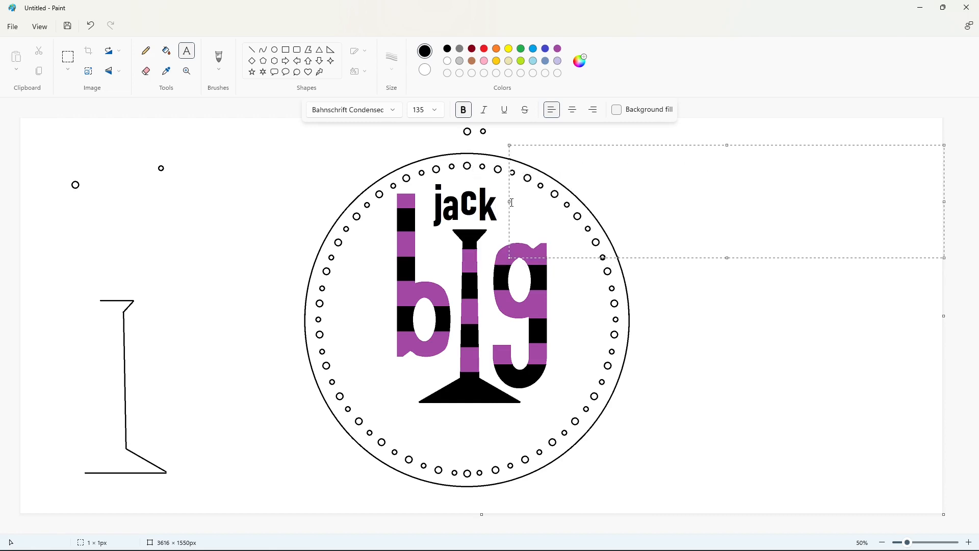
pyautogui.write("'")
pyautogui.moveTo(509, 145); pyautogui.dragTo(507, 168)
pyautogui.click(488, 171)
pyautogui.click(508, 205)
pyautogui.write('s')
pyautogui.click(415, 164)
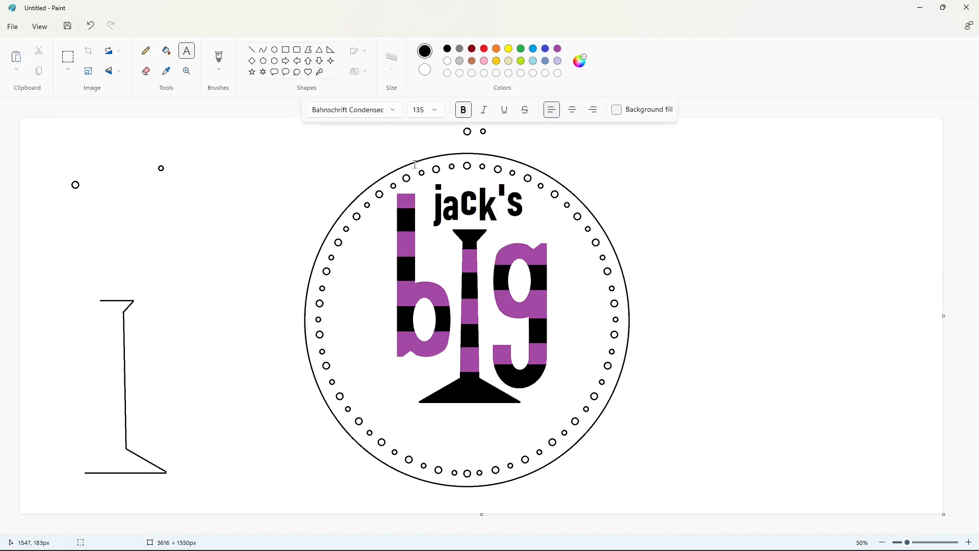
# - Add the word "music" in black at font size 135 beneath the i's base
pyautogui.click(405, 429)
pyautogui.write('music')
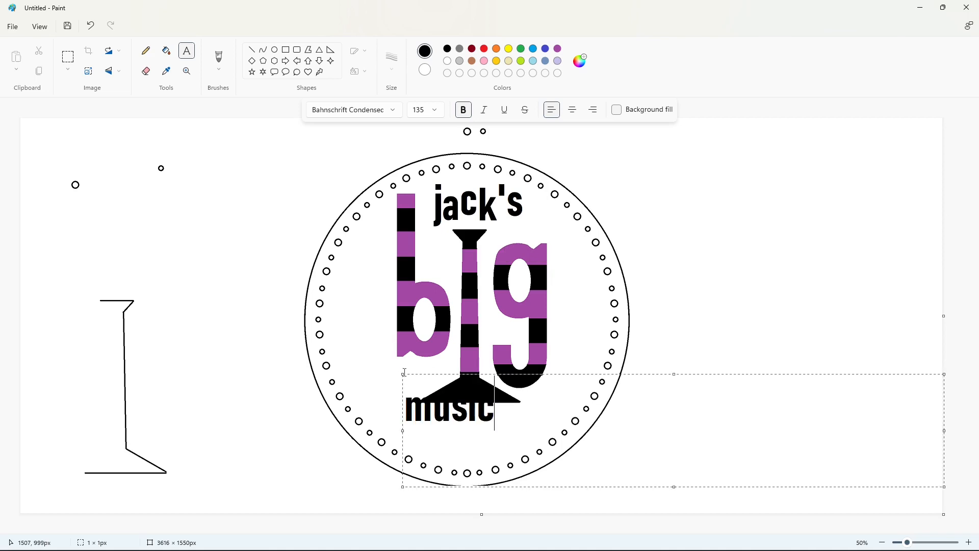
pyautogui.moveTo(403, 373); pyautogui.dragTo(406, 388)
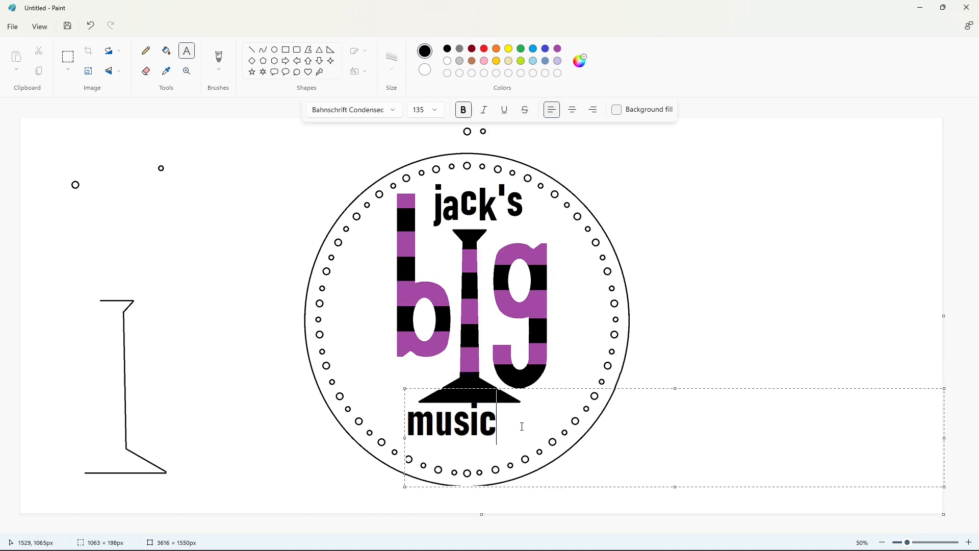
# - Try the word "music" at font size 140 and undo the text
pyautogui.hotkey('ctrl', 'a')
pyautogui.click(437, 111)
pyautogui.write('140')
pyautogui.press('Return')
pyautogui.click(498, 423)
pyautogui.moveTo(405, 387); pyautogui.dragTo(400, 387)
pyautogui.hotkey('ctrl', 'z')
pyautogui.hotkey('ctrl', 'z')
pyautogui.press('i')
pyautogui.click(430, 376)
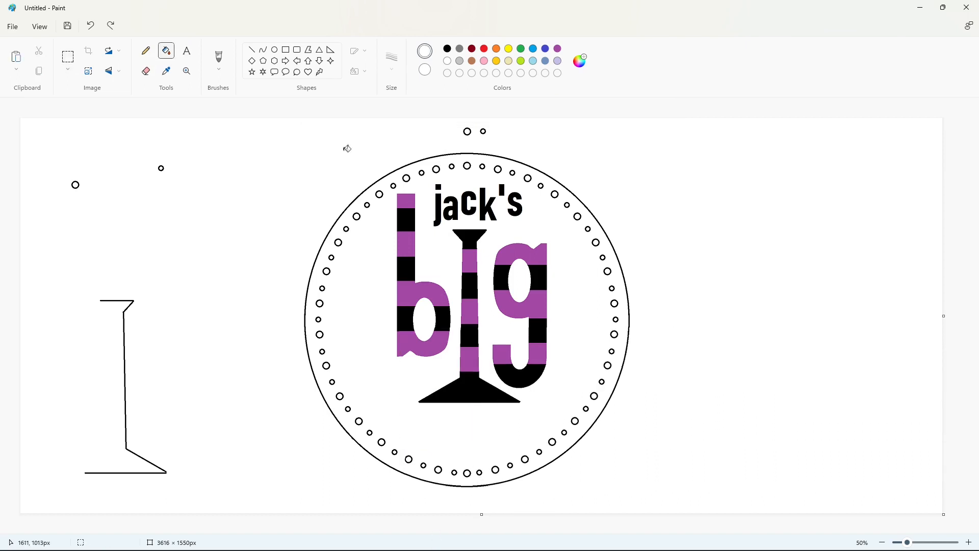
# - Retype "music", color it black and position it just beneath the i's base
pyautogui.click(185, 51)
pyautogui.click(404, 404)
pyautogui.write('music')
pyautogui.hotkey('ctrl', 'a')
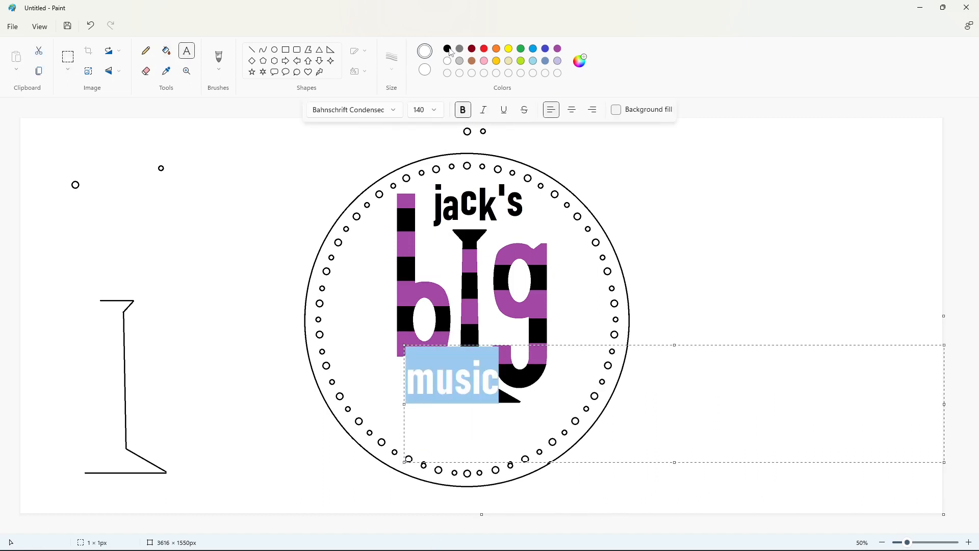
pyautogui.click(447, 49)
pyautogui.moveTo(404, 345); pyautogui.dragTo(405, 388)
pyautogui.click(533, 435)
# - Set the font size of "music" to 139 and place the text on the canvas
pyautogui.hotkey('ctrl', 'a')
pyautogui.click(434, 109)
pyautogui.click(418, 110)
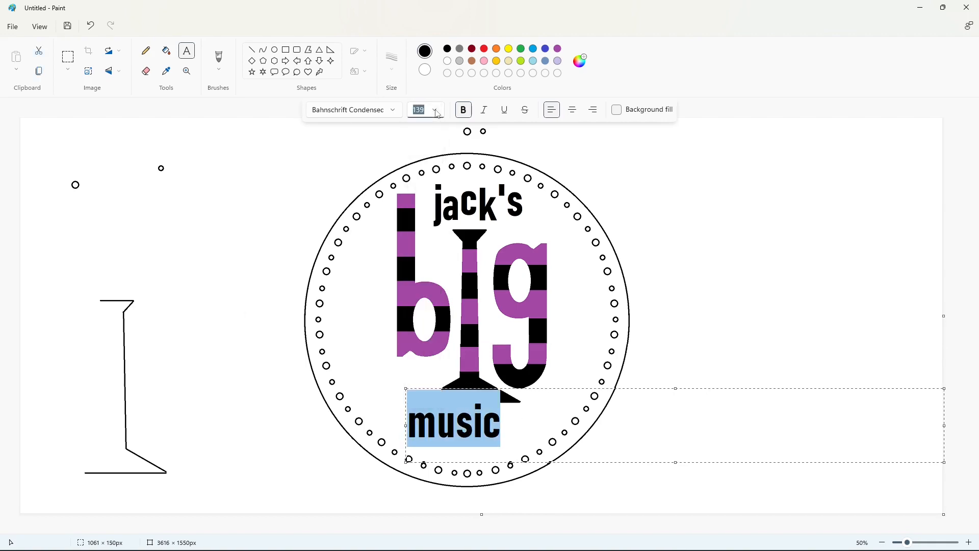
pyautogui.write('139')
pyautogui.press('Return')
pyautogui.click(508, 373)
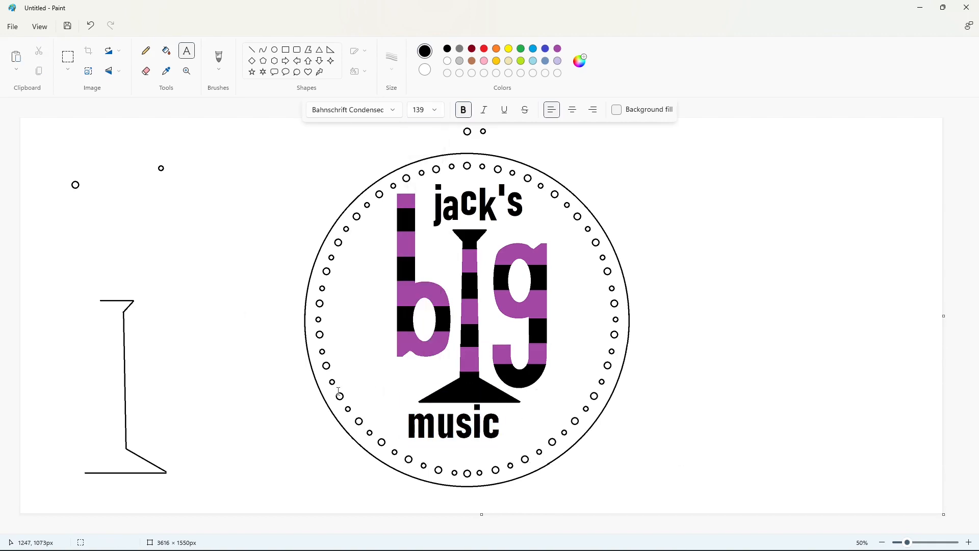
# - Try adding the word "show" at font size 139 after "music", coloring it blue and then black
pyautogui.click(509, 373)
pyautogui.write('shoh')
pyautogui.press('BackSpace')
pyautogui.write('w')
pyautogui.hotkey('ctrl', 'a')
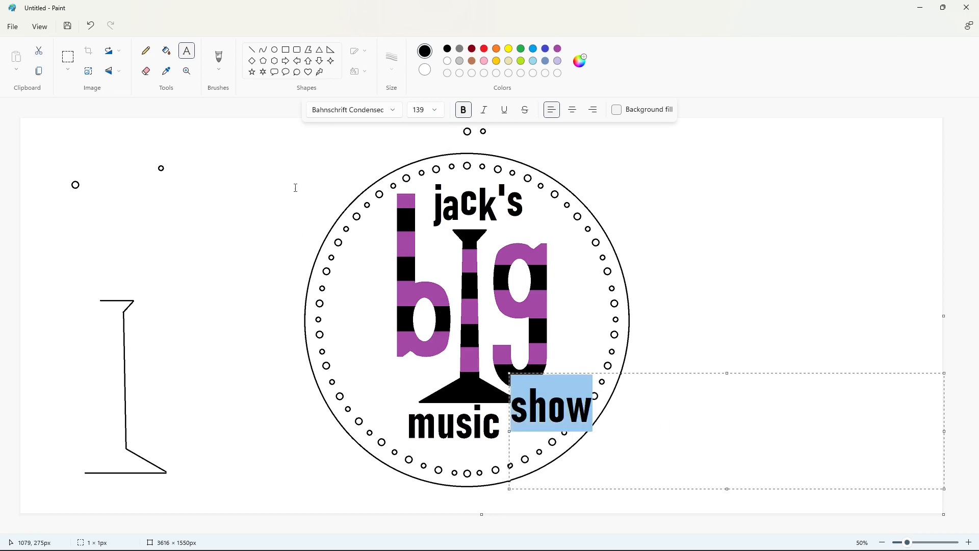
pyautogui.click(533, 49)
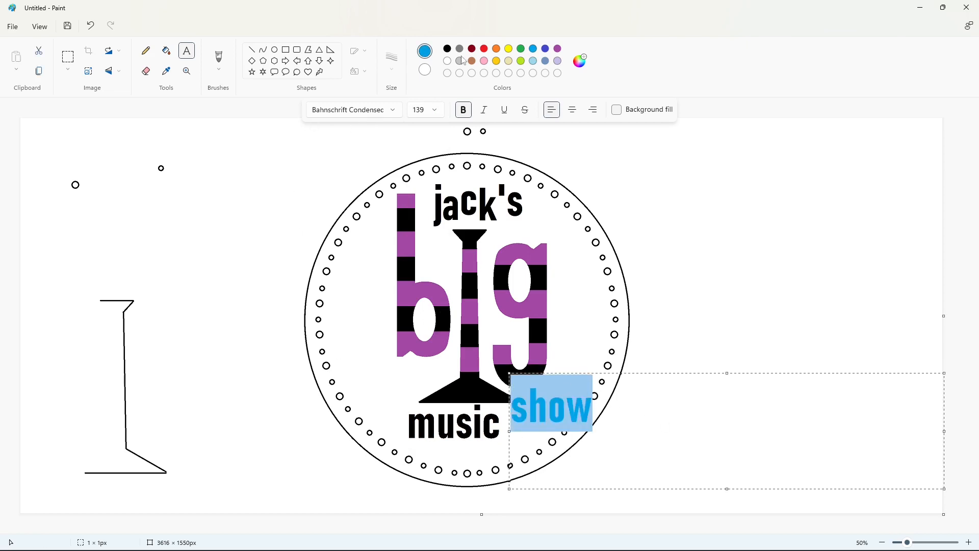
pyautogui.click(447, 49)
pyautogui.write('100')
# - Set the font size of the text after "music" to 100
pyautogui.moveTo(565, 397); pyautogui.dragTo(394, 387)
pyautogui.click(434, 110)
pyautogui.write('100')
pyautogui.press('Return')
pyautogui.write('show')
pyautogui.click(437, 109)
pyautogui.click(383, 109)
pyautogui.click(565, 396)
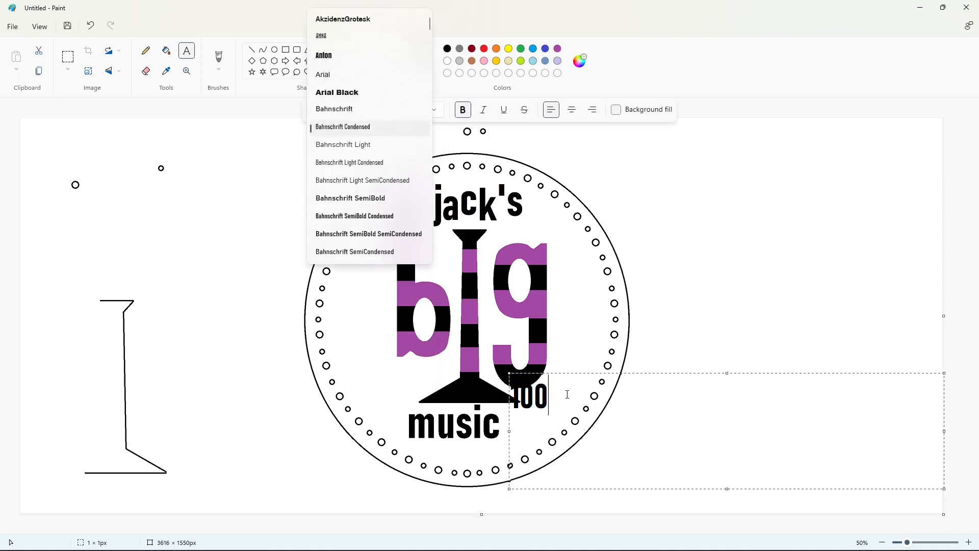
# - Try adding "show" at font size 100 after "music" and undo the stray "100" text
pyautogui.click(230, 69)
pyautogui.click(503, 395)
pyautogui.write('show')
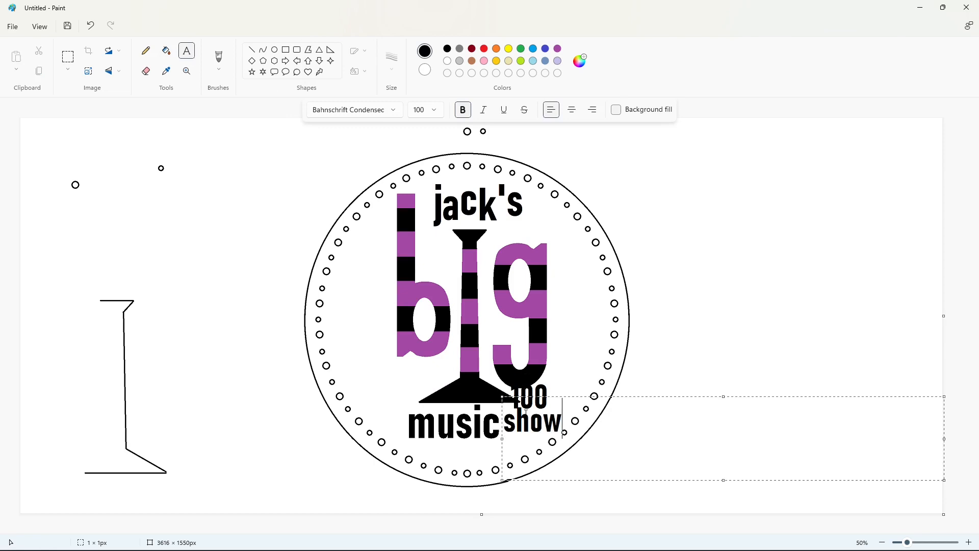
pyautogui.press('Escape')
pyautogui.hotkey('ctrl', 'z')
# - Add the word "show" in black directly after "music"
pyautogui.click(522, 427)
pyautogui.write('show')
pyautogui.moveTo(581, 386); pyautogui.dragTo(502, 410)
# - Reduce the font size of "show" in stages through 80 and 70 down to 50
pyautogui.click(434, 110)
pyautogui.write('80')
pyautogui.press('Return')
pyautogui.click(435, 110)
pyautogui.write('70')
pyautogui.press('Return')
pyautogui.click(434, 110)
pyautogui.write('60')
pyautogui.press('Return')
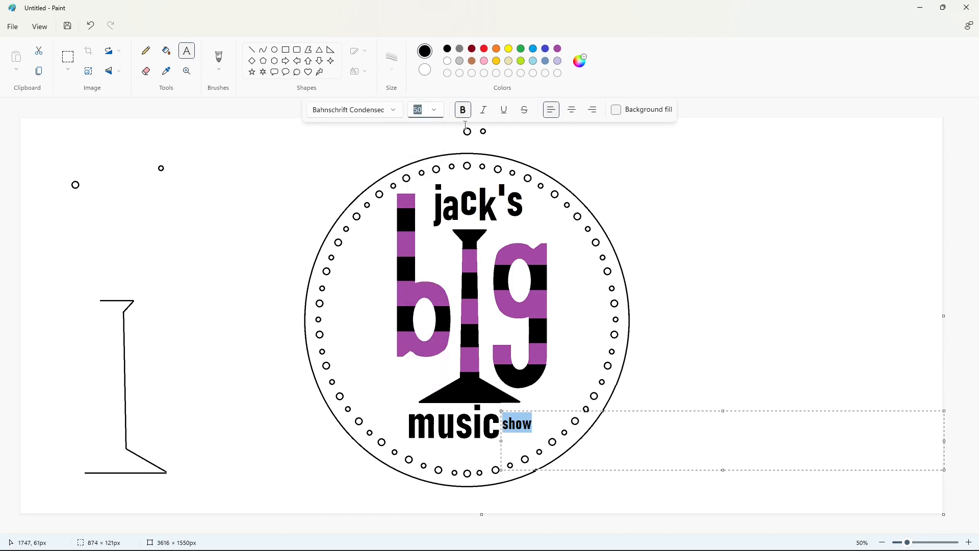
# - Enlarge the word "show", lower it to the baseline of "music" and colour it light blue
pyautogui.click(436, 111)
pyautogui.press('Return')
pyautogui.click(557, 424)
pyautogui.moveTo(501, 410); pyautogui.dragTo(503, 430)
pyautogui.click(534, 49)
pyautogui.click(656, 230)
# - Draw dotted dark blue swirls and a note-like curl beneath "music" with the pencil, undoing the first stray mark
pyautogui.click(146, 50)
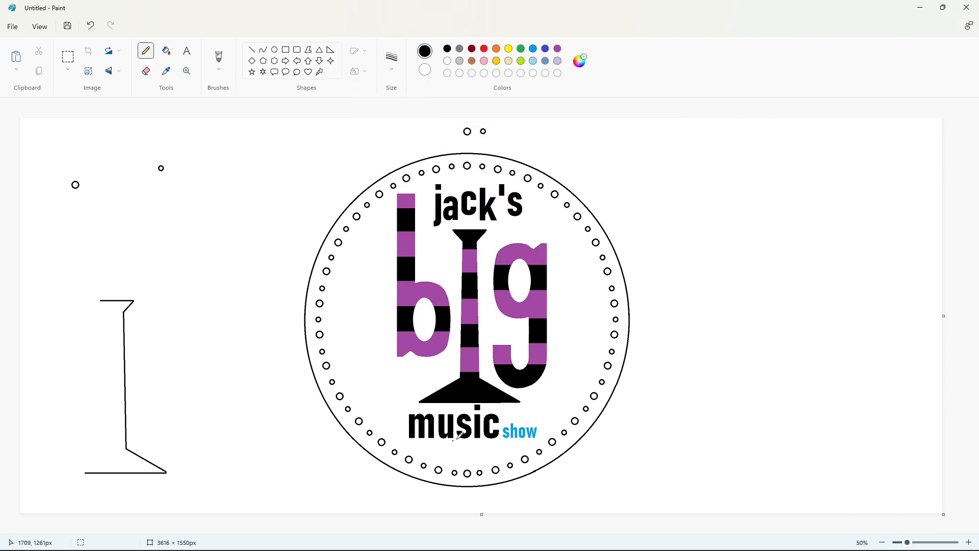
pyautogui.hotkey('ctrl', 'z')
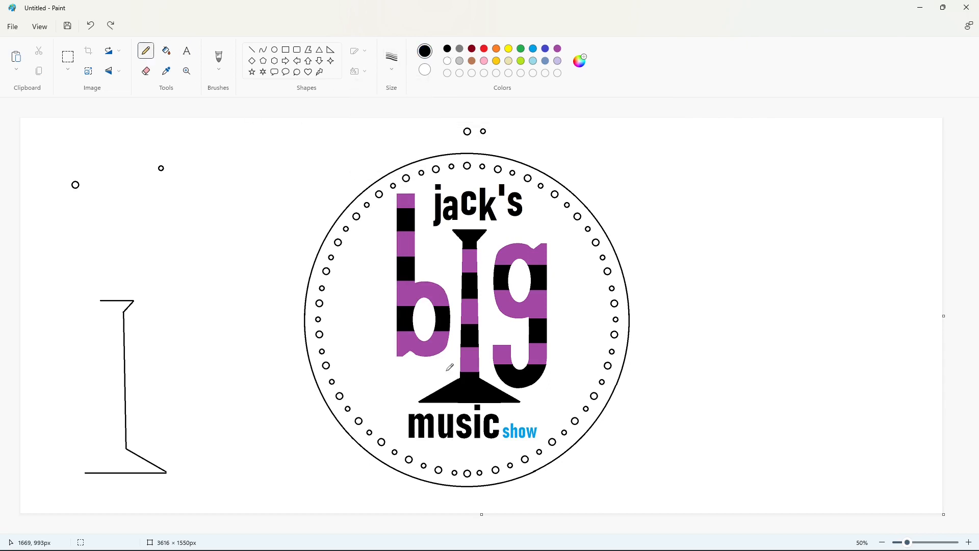
pyautogui.doubleClick(533, 49)
pyautogui.moveTo(525, 183); pyautogui.dragTo(525, 206)
pyautogui.click(439, 405)
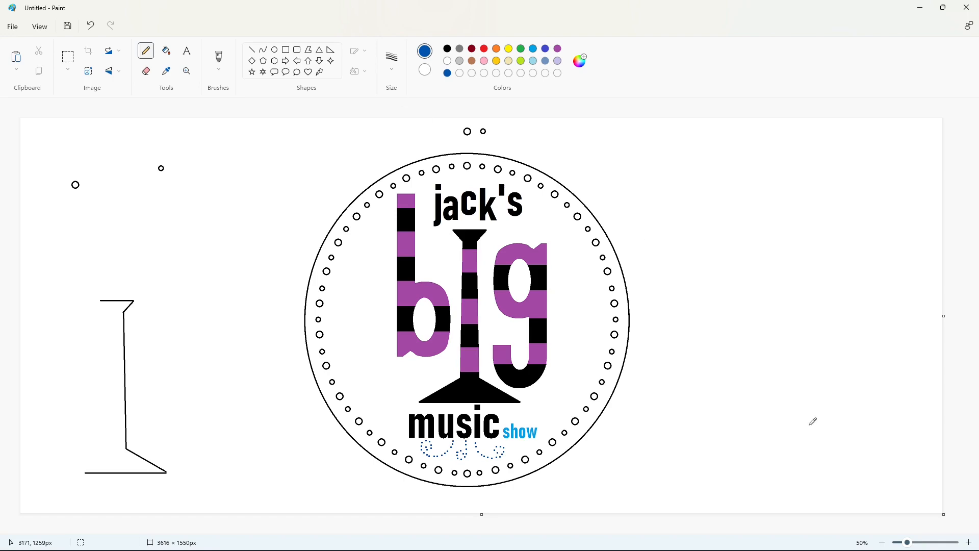
# - Hide the stray lines and rings outside the large circle by filling them with white
pyautogui.click(967, 542)
pyautogui.click(166, 51)
pyautogui.click(447, 61)
pyautogui.click(306, 216)
pyautogui.scroll(-3, 217, 292)
pyautogui.click(226, 296)
pyautogui.scroll(3, 226, 295)
pyautogui.moveTo(435, 528); pyautogui.dragTo(670, 510)
pyautogui.click(479, 149)
pyautogui.click(447, 49)
pyautogui.click(447, 60)
pyautogui.click(448, 138)
# - Fill the rings from the top centre around the upper right of the circle with black
pyautogui.click(447, 48)
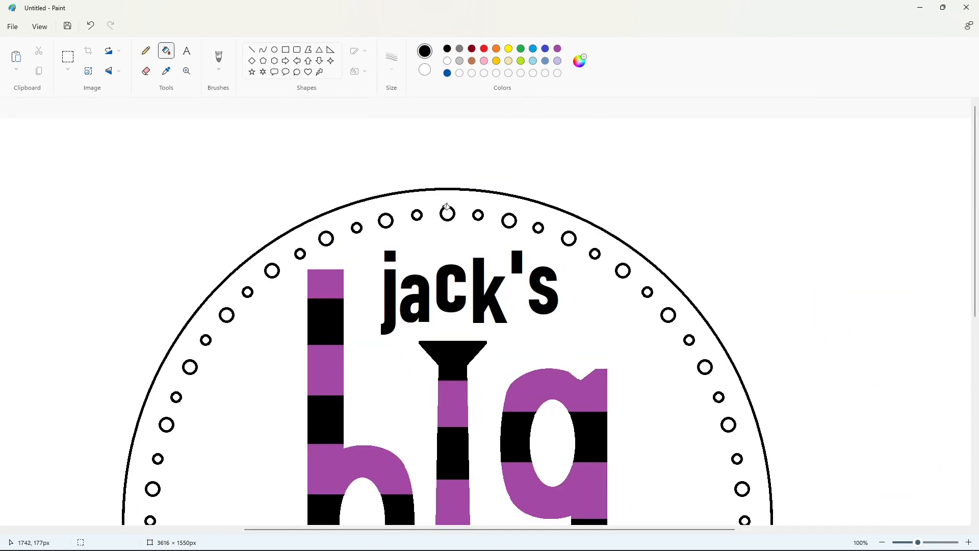
pyautogui.click(448, 214)
pyautogui.click(510, 220)
pyautogui.click(569, 238)
pyautogui.click(623, 270)
pyautogui.click(647, 292)
pyautogui.click(689, 340)
pyautogui.click(705, 366)
pyautogui.click(729, 424)
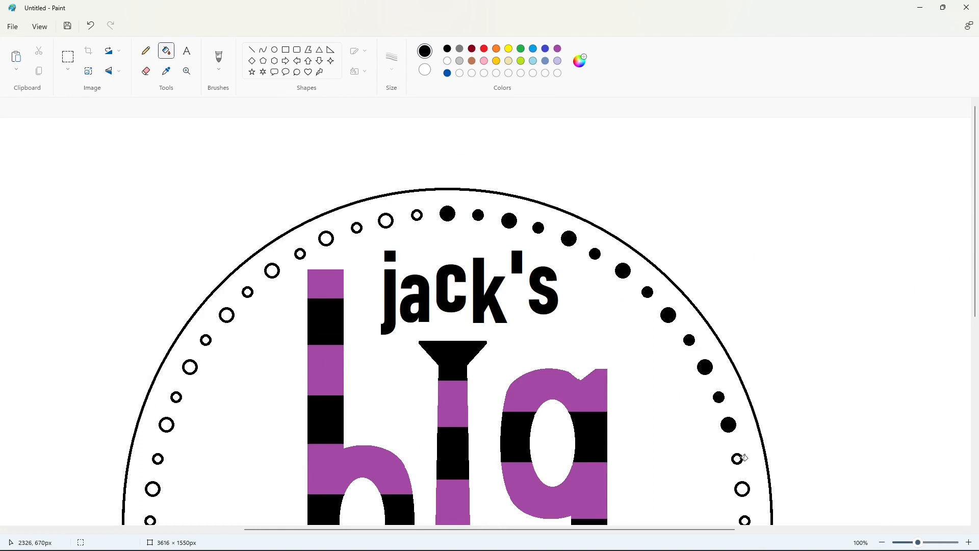
pyautogui.click(738, 459)
pyautogui.click(743, 488)
# - Fill the rings around the lower right of the circle with black
pyautogui.scroll(-8, 744, 489)
pyautogui.click(745, 117)
pyautogui.click(742, 147)
pyautogui.click(736, 181)
pyautogui.click(728, 209)
pyautogui.click(717, 241)
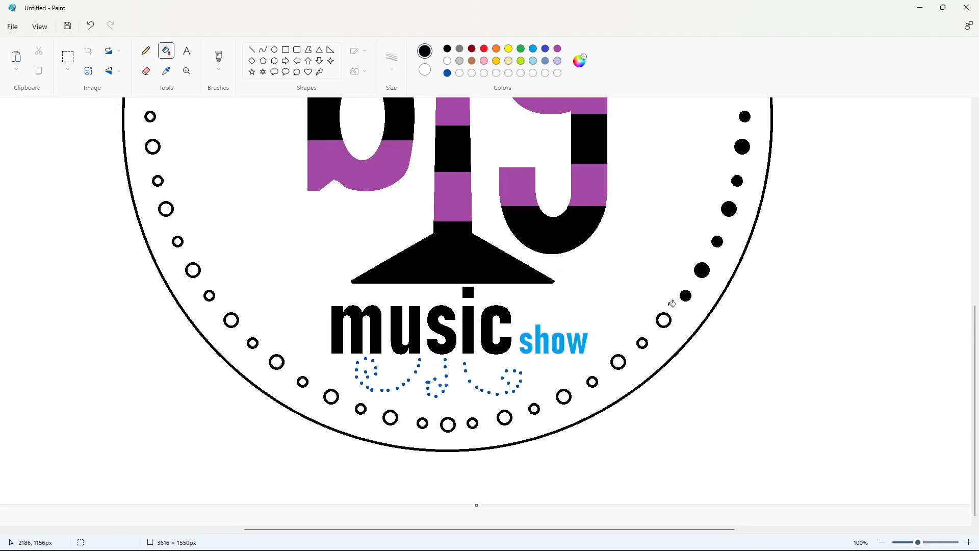
pyautogui.click(663, 320)
pyautogui.click(643, 343)
pyautogui.click(618, 362)
pyautogui.click(591, 382)
pyautogui.click(563, 397)
pyautogui.click(533, 408)
pyautogui.click(504, 418)
pyautogui.click(473, 422)
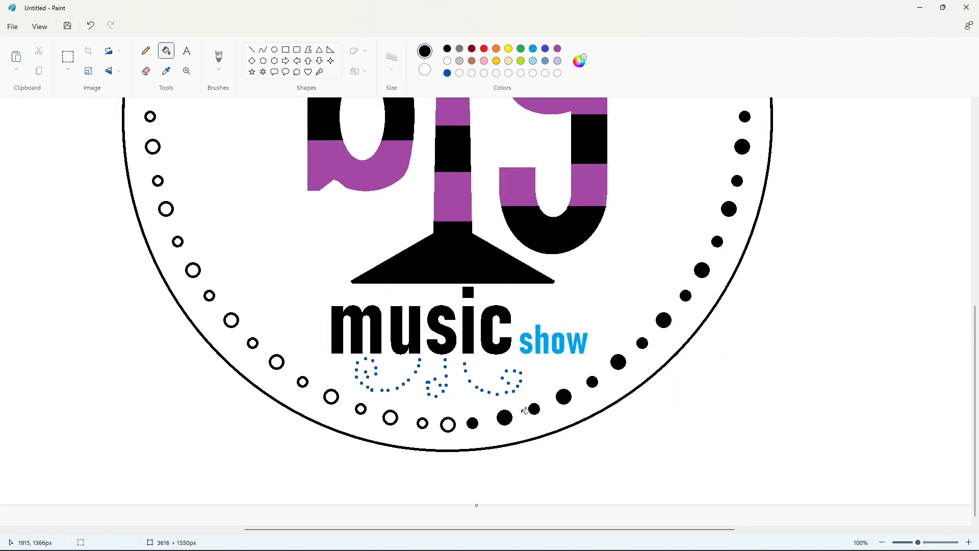
# - Fill the rings along the bottom left and up the left side of the circle with black
pyautogui.click(390, 418)
pyautogui.click(361, 408)
pyautogui.click(331, 396)
pyautogui.click(303, 382)
pyautogui.click(277, 362)
pyautogui.scroll(2, 277, 359)
pyautogui.click(252, 449)
pyautogui.click(231, 427)
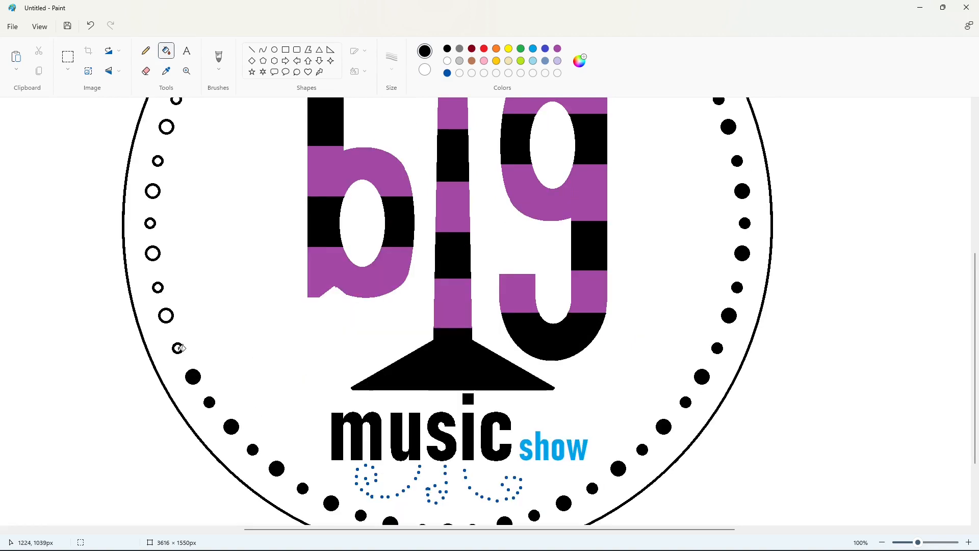
pyautogui.click(178, 347)
pyautogui.click(166, 315)
pyautogui.click(158, 288)
pyautogui.click(152, 253)
pyautogui.click(150, 223)
pyautogui.click(152, 191)
pyautogui.click(157, 161)
# - Fill the remaining rings around the upper left of the circle with black
pyautogui.scroll(6, 342, 309)
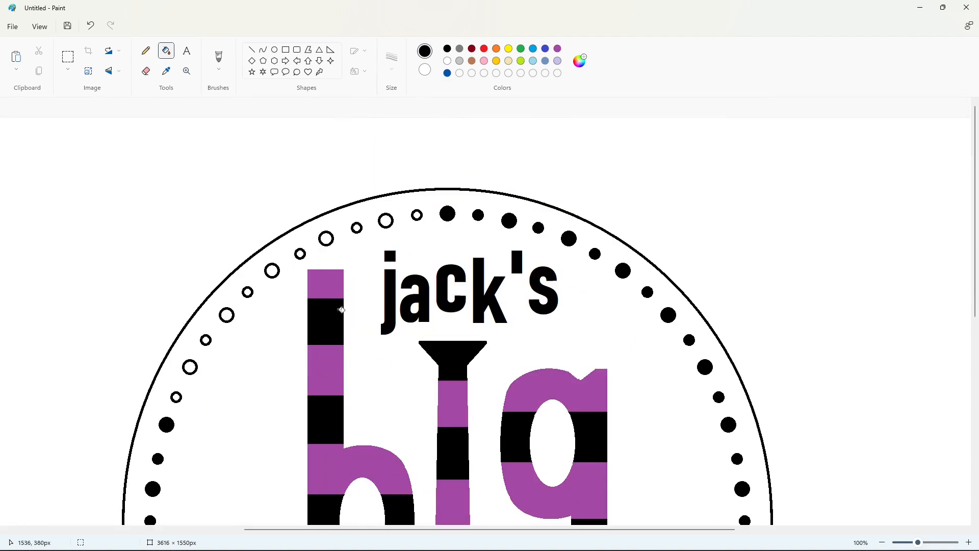
pyautogui.click(176, 397)
pyautogui.click(190, 367)
pyautogui.click(206, 340)
pyautogui.click(227, 314)
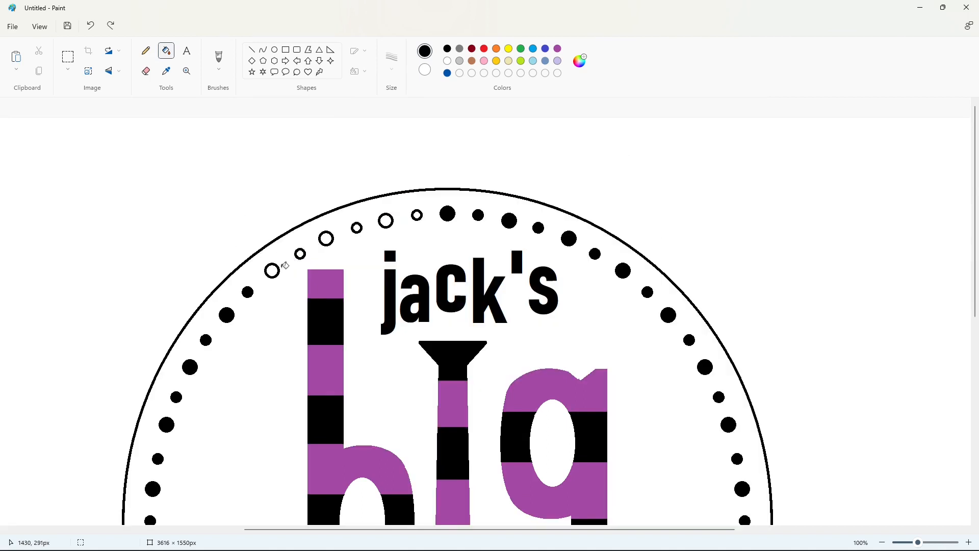
pyautogui.click(271, 273)
pyautogui.click(300, 254)
pyautogui.click(326, 238)
pyautogui.click(357, 228)
pyautogui.click(386, 220)
pyautogui.click(417, 215)
# - Add the dark blue #025EC2 as a second custom colour in the palette
pyautogui.click(496, 48)
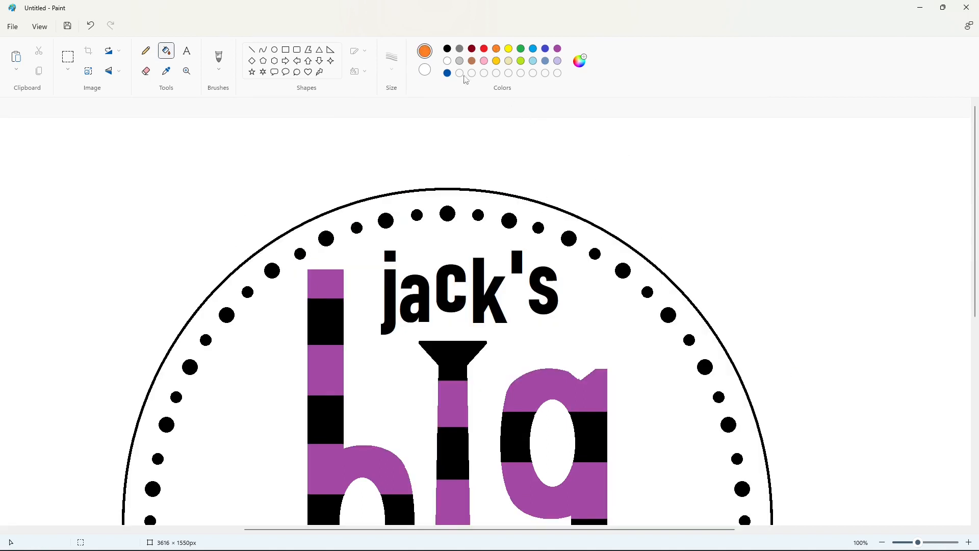
pyautogui.click(447, 73)
pyautogui.click(580, 61)
pyautogui.click(415, 404)
# - Fill the larger dots from the top centre down the right side of the circle with orange
pyautogui.click(496, 48)
pyautogui.click(447, 214)
pyautogui.click(509, 220)
pyautogui.click(569, 238)
pyautogui.click(623, 271)
pyautogui.click(668, 315)
pyautogui.click(705, 367)
pyautogui.scroll(-4, 788, 411)
pyautogui.click(742, 338)
pyautogui.click(729, 400)
pyautogui.click(702, 462)
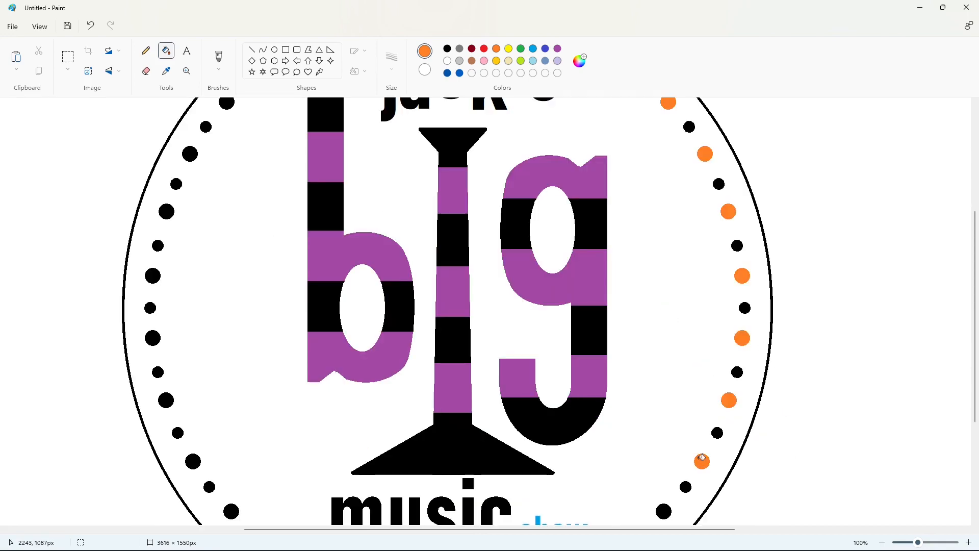
# - Fill the larger dots along the bottom and lower left with orange, undoing the accidental background fill
pyautogui.scroll(-4, 663, 510)
pyautogui.click(618, 362)
pyautogui.click(563, 396)
pyautogui.click(504, 418)
pyautogui.click(330, 397)
pyautogui.click(261, 346)
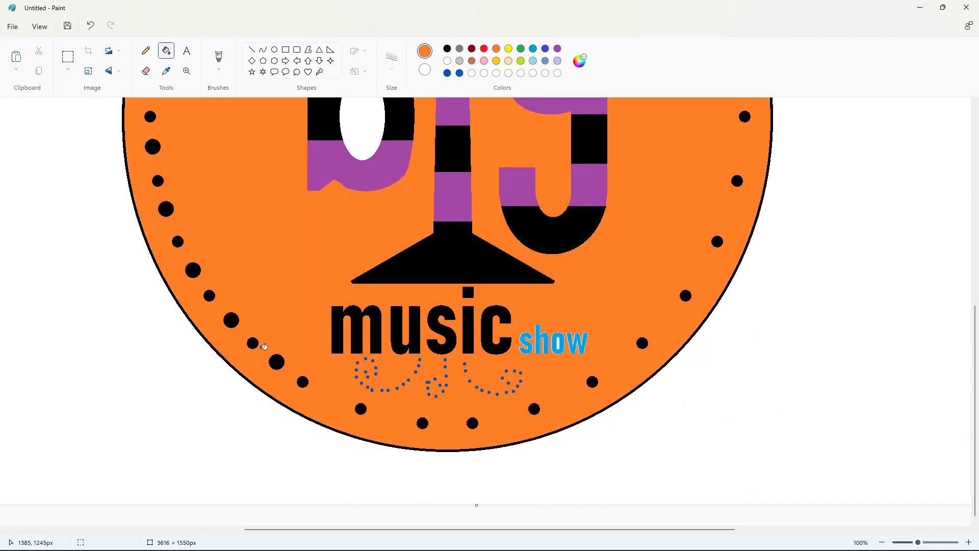
pyautogui.hotkey('ctrl', 'z')
pyautogui.click(277, 361)
pyautogui.click(231, 319)
pyautogui.click(193, 270)
# - Fill the larger dots around the upper left of the circle with orange
pyautogui.scroll(6, 328, 372)
pyautogui.click(153, 404)
pyautogui.click(167, 340)
pyautogui.click(190, 282)
pyautogui.click(272, 185)
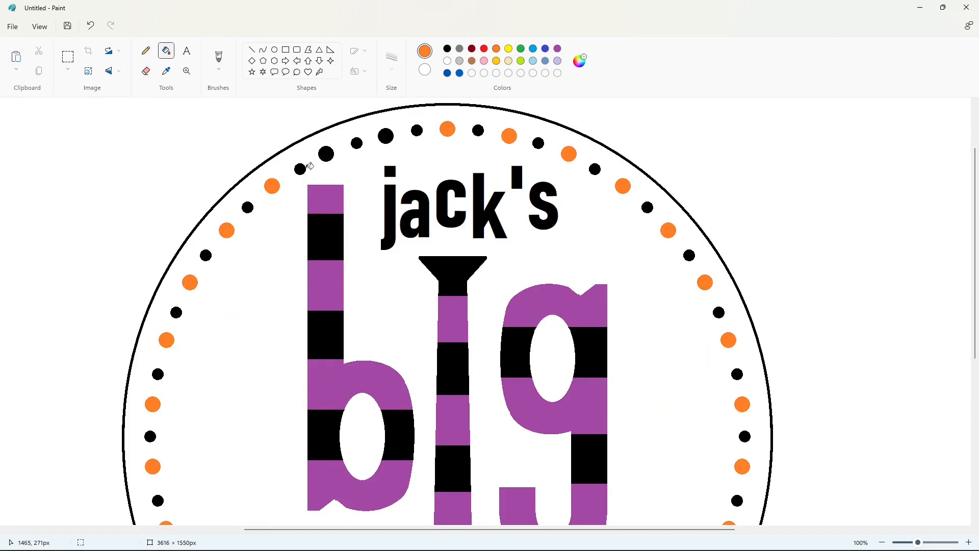
pyautogui.click(326, 153)
pyautogui.click(386, 136)
# - Fill the small dots along the top and upper right of the circle with the custom dark blue #025EC2
pyautogui.click(459, 73)
pyautogui.click(417, 131)
pyautogui.click(478, 131)
pyautogui.click(595, 169)
pyautogui.click(647, 207)
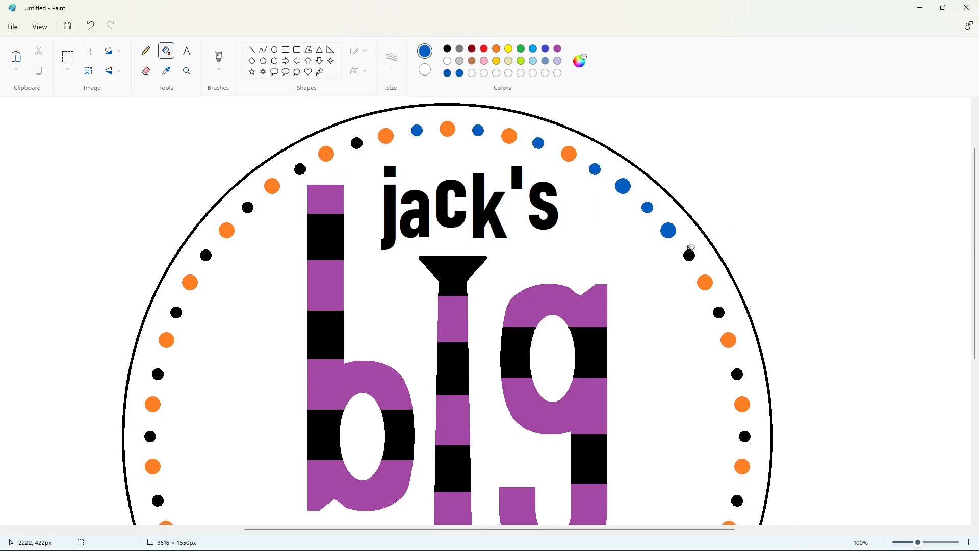
pyautogui.click(689, 254)
pyautogui.click(718, 312)
pyautogui.click(736, 373)
# - Fill the small dots down the lower right of the circle with the custom dark blue
pyautogui.scroll(-4, 737, 377)
pyautogui.click(744, 222)
pyautogui.click(737, 287)
pyautogui.click(717, 348)
pyautogui.click(642, 448)
pyautogui.click(592, 487)
# - Fill the small dots along the bottom and lower left of the circle with the custom dark blue
pyautogui.scroll(-2, 592, 488)
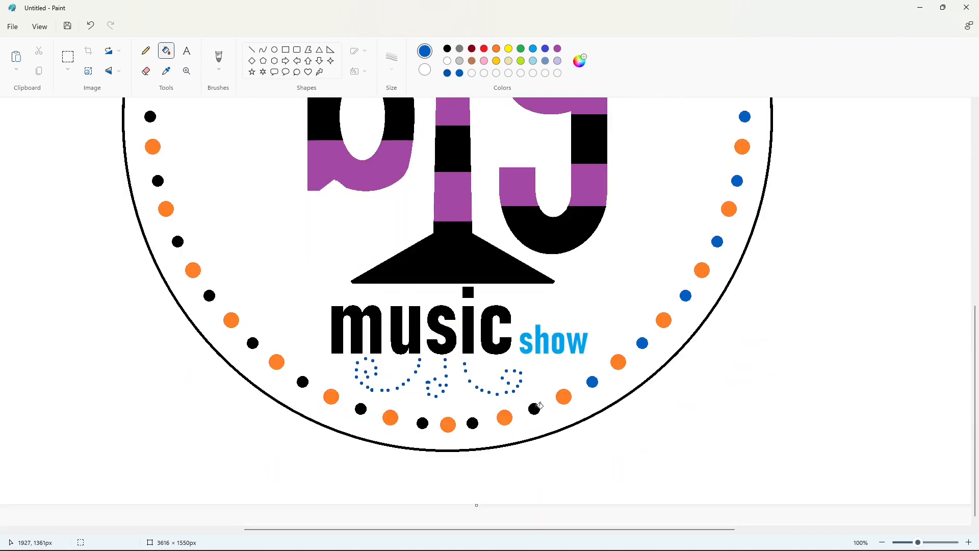
pyautogui.click(534, 409)
pyautogui.click(473, 422)
pyautogui.click(423, 423)
pyautogui.click(360, 409)
pyautogui.click(303, 382)
pyautogui.click(158, 181)
pyautogui.click(150, 116)
# - Fill the remaining small dots around the upper left of the circle with the custom dark blue
pyautogui.scroll(6, 153, 153)
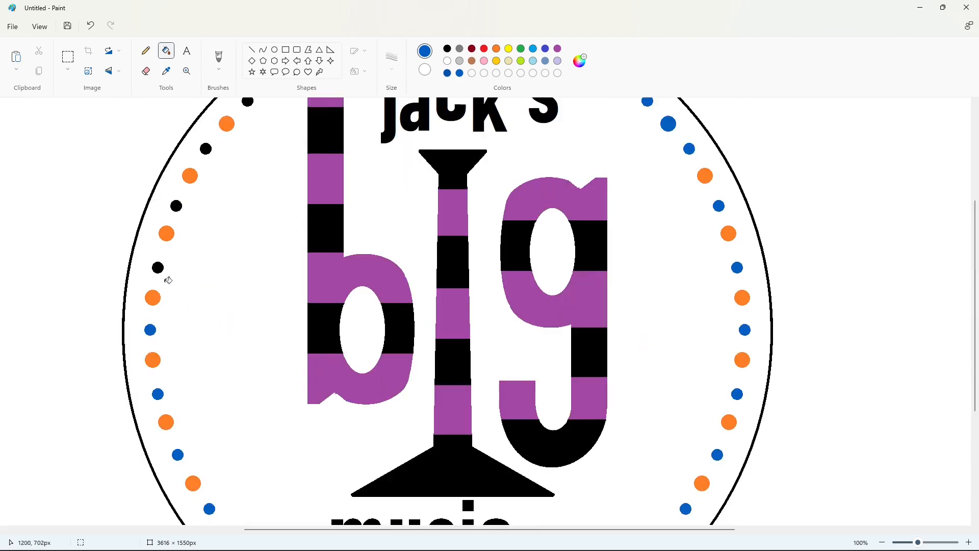
pyautogui.click(158, 374)
pyautogui.click(176, 312)
pyautogui.click(205, 255)
pyautogui.click(247, 207)
pyautogui.click(300, 168)
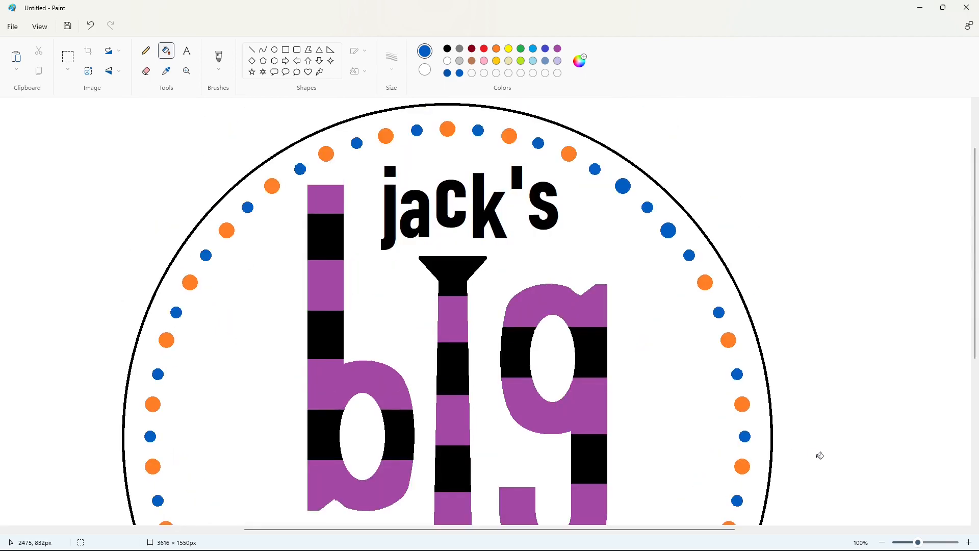
# - Recolour the black stripes of the "big" letters, including the flared ends of the "i", with dark blue
pyautogui.click(882, 542)
pyautogui.click(580, 61)
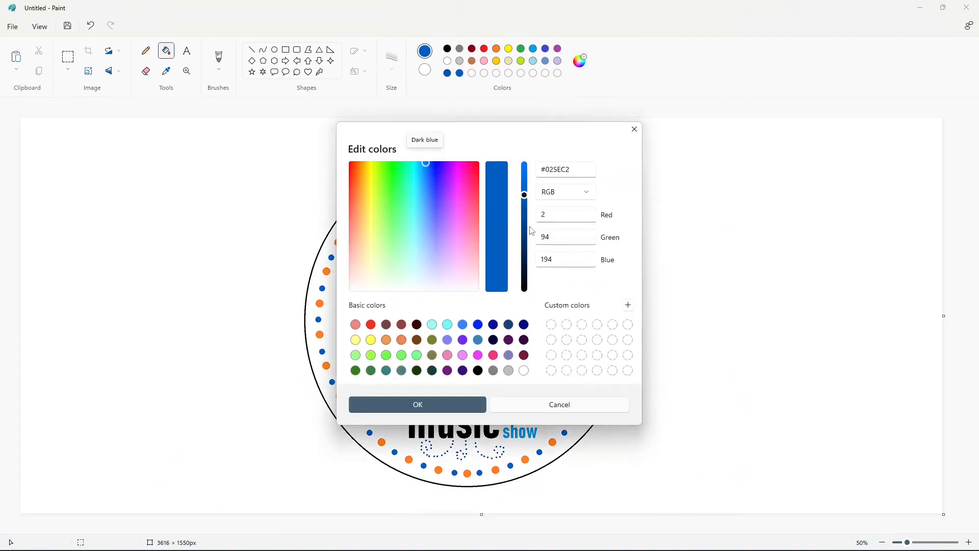
pyautogui.click(634, 129)
pyautogui.click(405, 219)
pyautogui.click(406, 268)
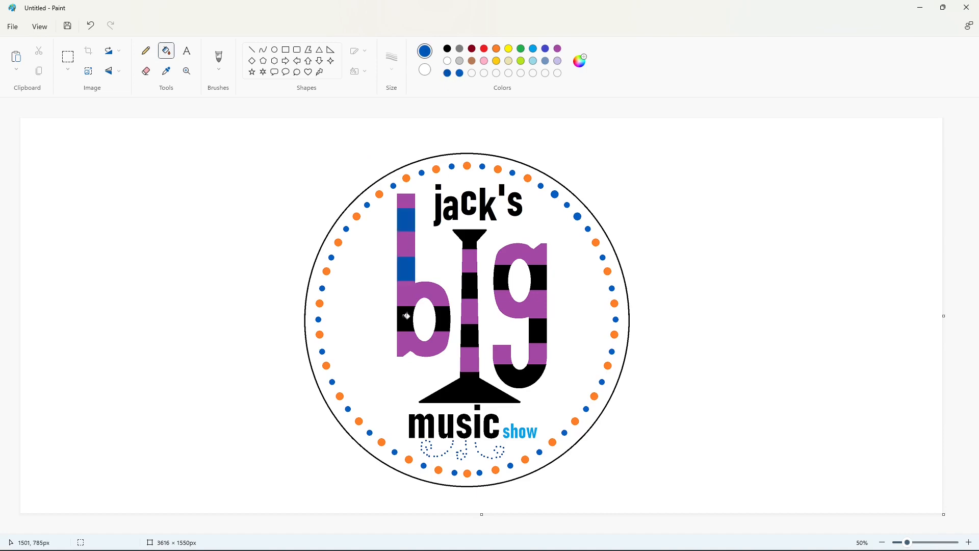
pyautogui.click(406, 319)
pyautogui.click(469, 238)
pyautogui.click(469, 285)
pyautogui.click(469, 388)
pyautogui.click(537, 278)
pyautogui.click(535, 366)
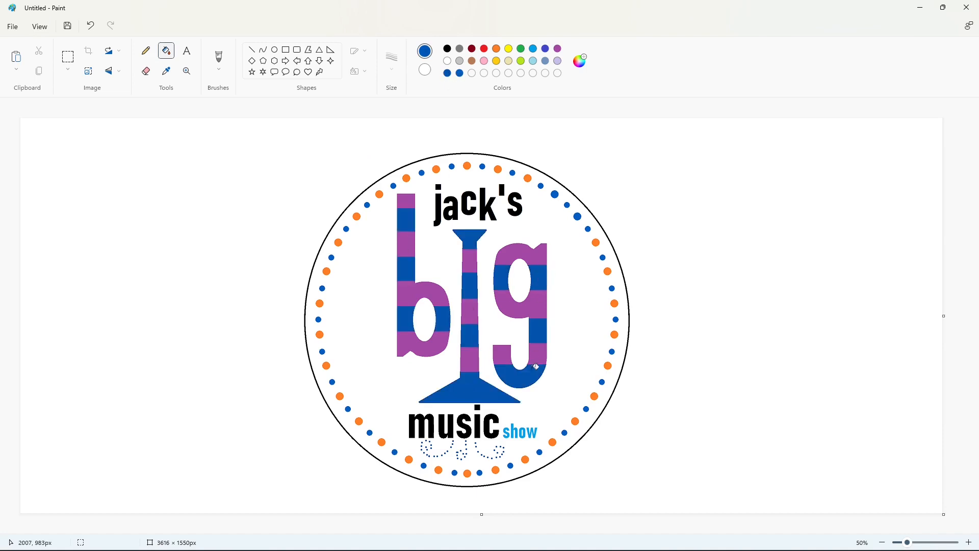
# - Recolour the purple stripes of the "big" letters with orange
pyautogui.click(496, 48)
pyautogui.click(405, 200)
pyautogui.click(406, 245)
pyautogui.click(406, 294)
pyautogui.click(406, 343)
pyautogui.click(469, 311)
pyautogui.click(470, 260)
pyautogui.click(520, 254)
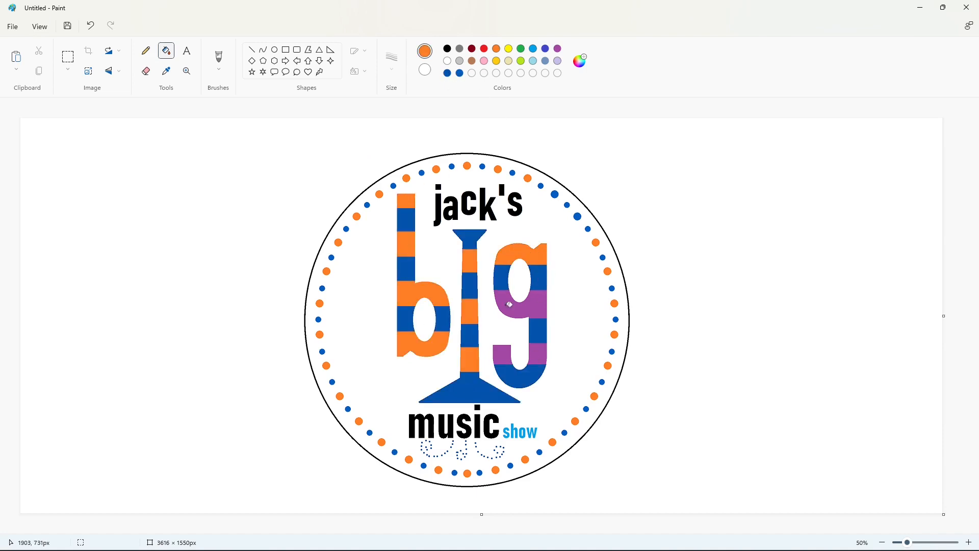
pyautogui.click(509, 304)
pyautogui.click(537, 354)
pyautogui.click(502, 354)
# - Mix a brighter shade of the custom blue and fill the "j", "a", "c" and "'s" of "jack's" plus the word "show" with it
pyautogui.click(459, 73)
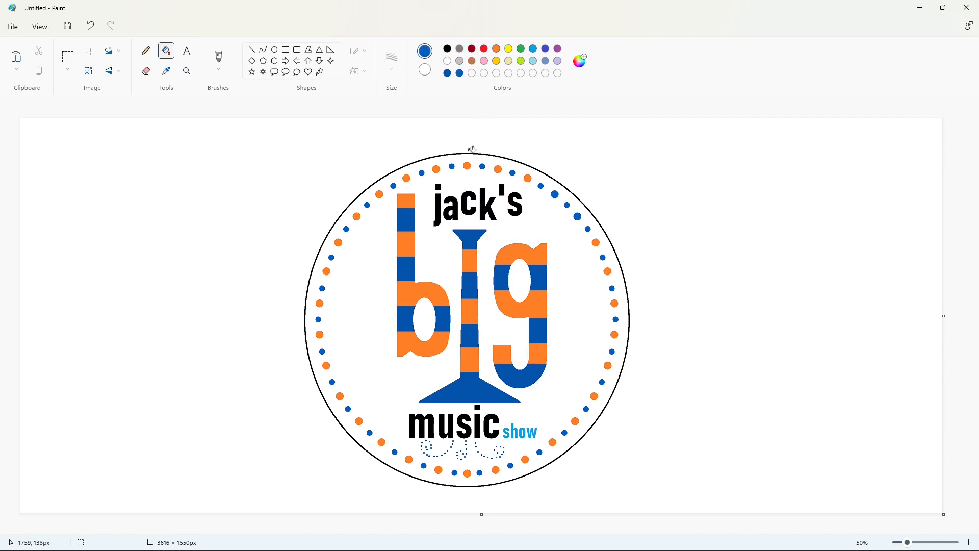
pyautogui.click(580, 61)
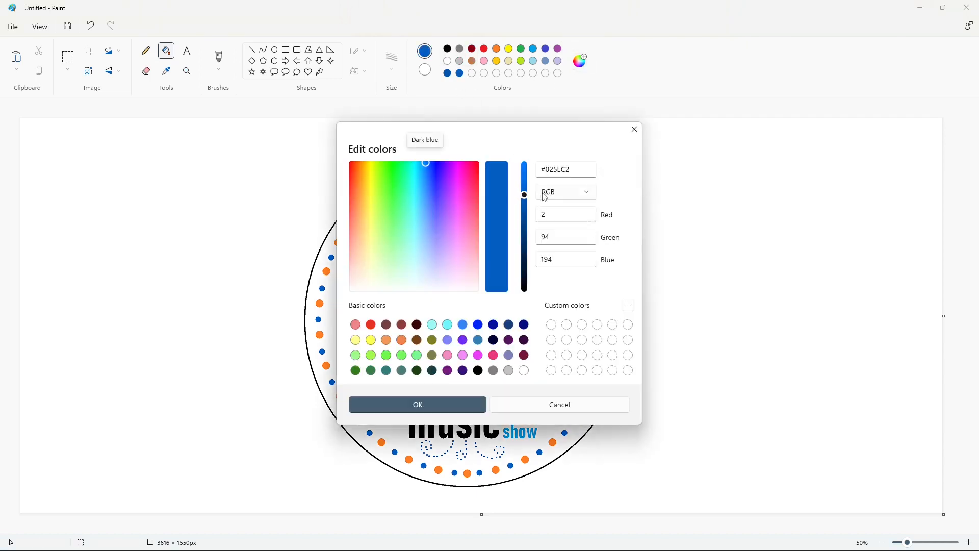
pyautogui.moveTo(524, 195); pyautogui.dragTo(524, 169)
pyautogui.click(417, 404)
pyautogui.click(437, 210)
pyautogui.click(451, 211)
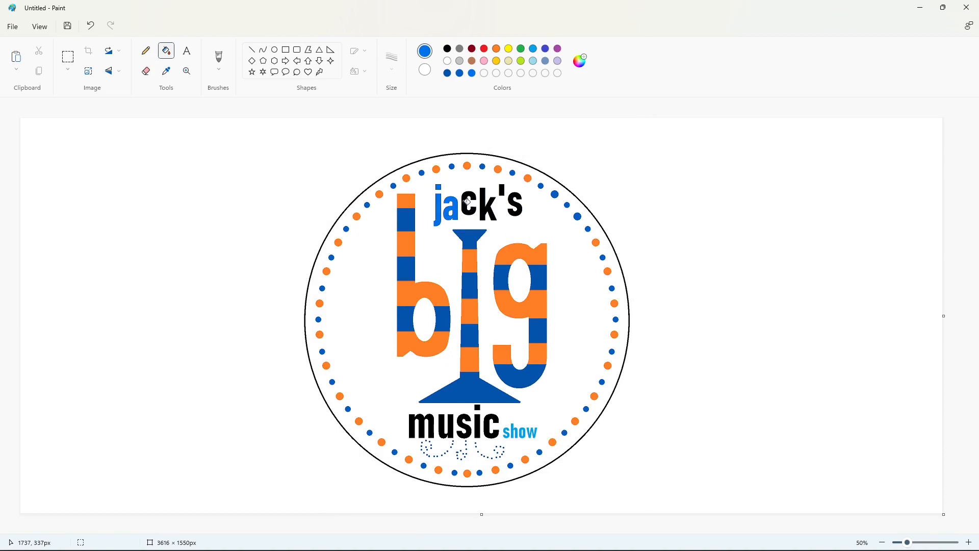
pyautogui.click(468, 202)
pyautogui.click(517, 200)
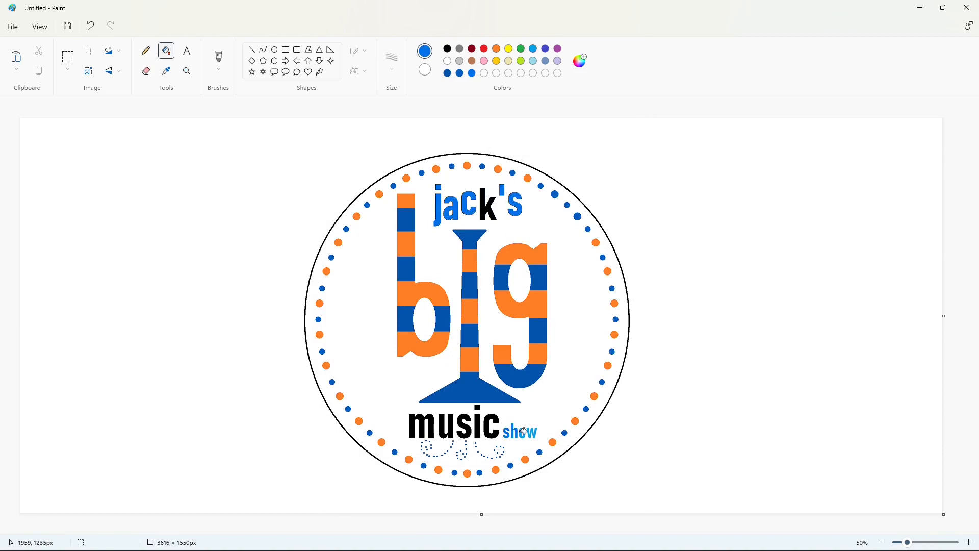
# - Recolour the "a" and "k" of "jack's" with red
pyautogui.click(484, 49)
pyautogui.click(452, 210)
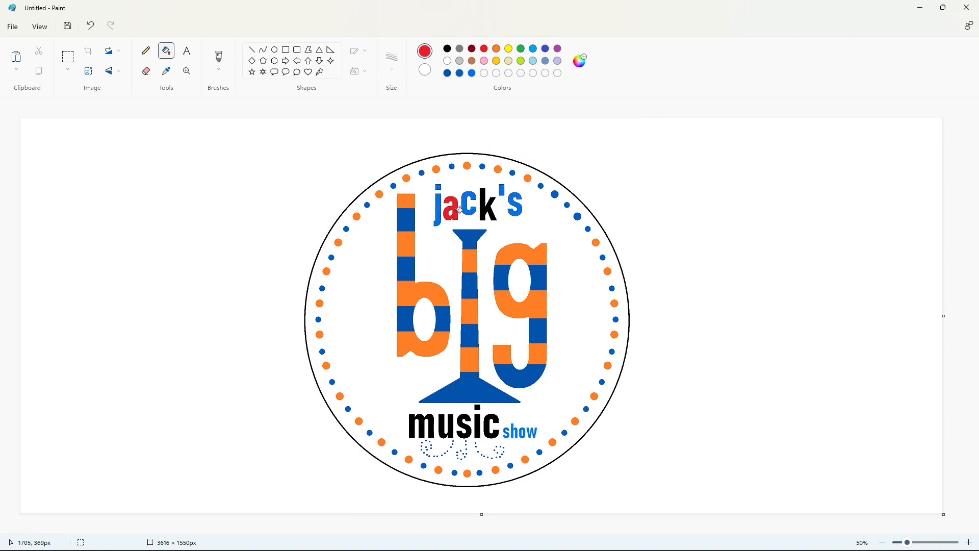
pyautogui.click(488, 205)
# - Fill all the letters of "music" with red, including the dot of the "i"
pyautogui.click(416, 423)
pyautogui.click(437, 427)
pyautogui.click(470, 430)
pyautogui.click(479, 426)
pyautogui.click(477, 407)
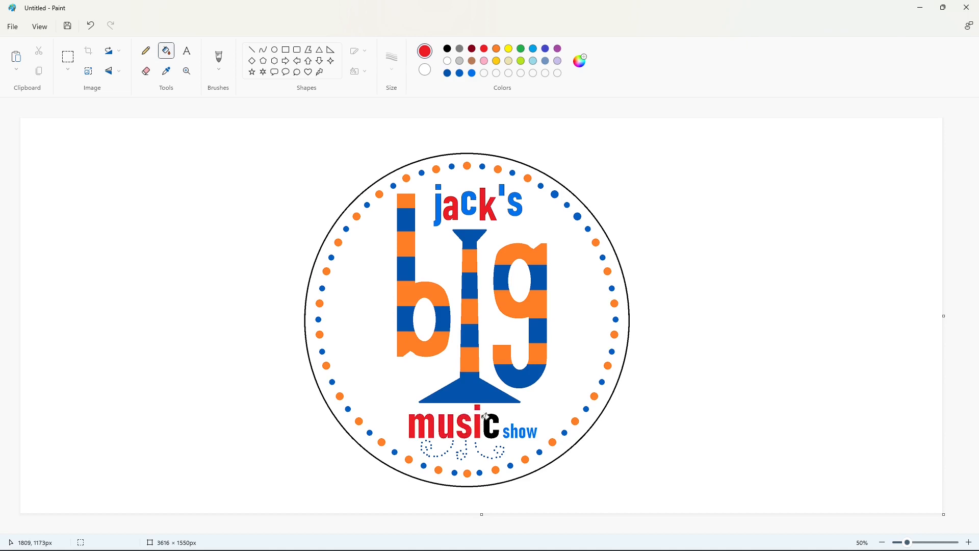
pyautogui.click(490, 423)
# - Fill the circle's white background around the lettering with black
pyautogui.click(533, 49)
pyautogui.click(531, 61)
pyautogui.click(447, 49)
pyautogui.click(567, 269)
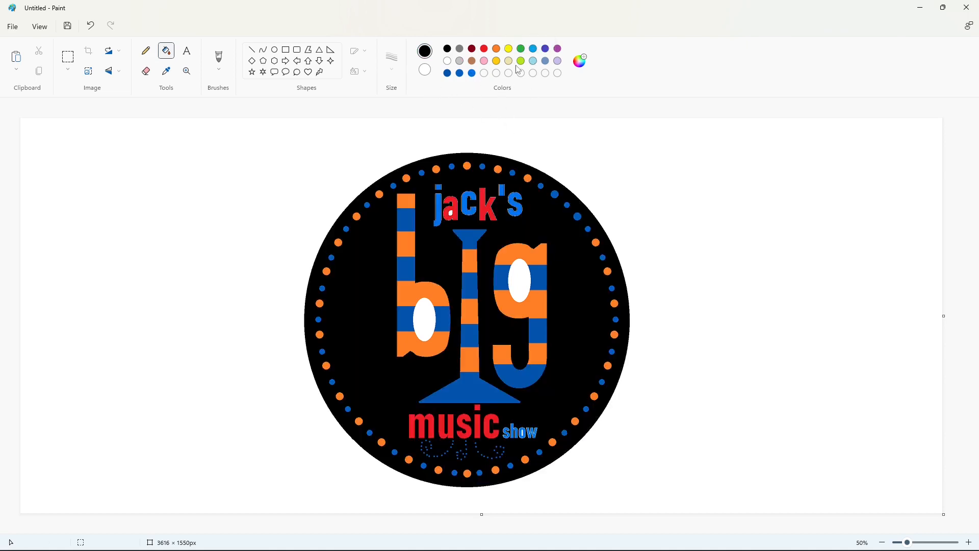
# - Fill the oval openings of the "b" and "g" and the circle's background with light blue
pyautogui.click(532, 60)
pyautogui.click(522, 270)
pyautogui.click(424, 320)
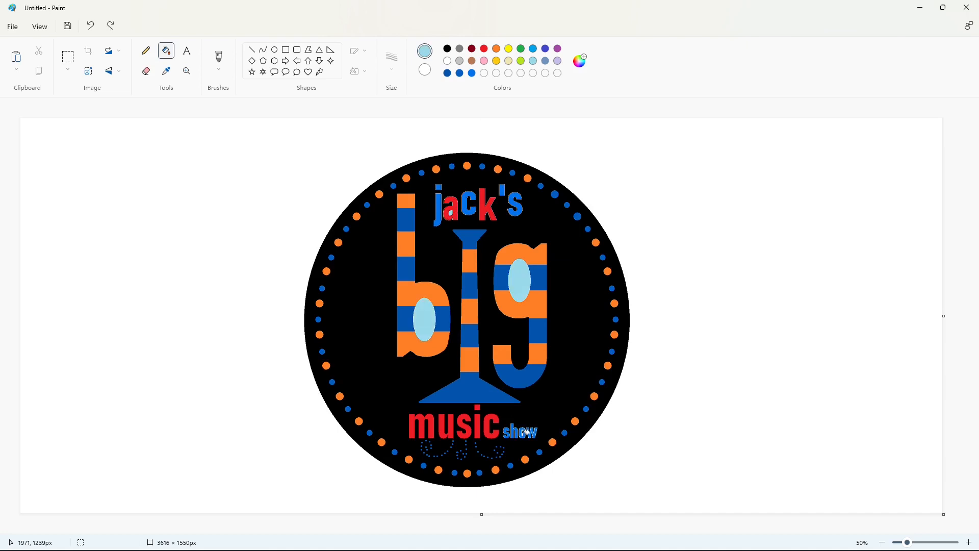
pyautogui.click(552, 275)
# - Mix the pale blue #B3F0FF and fill the openings of the "b" and "g" and the circle's background with it
pyautogui.click(580, 61)
pyautogui.click(418, 250)
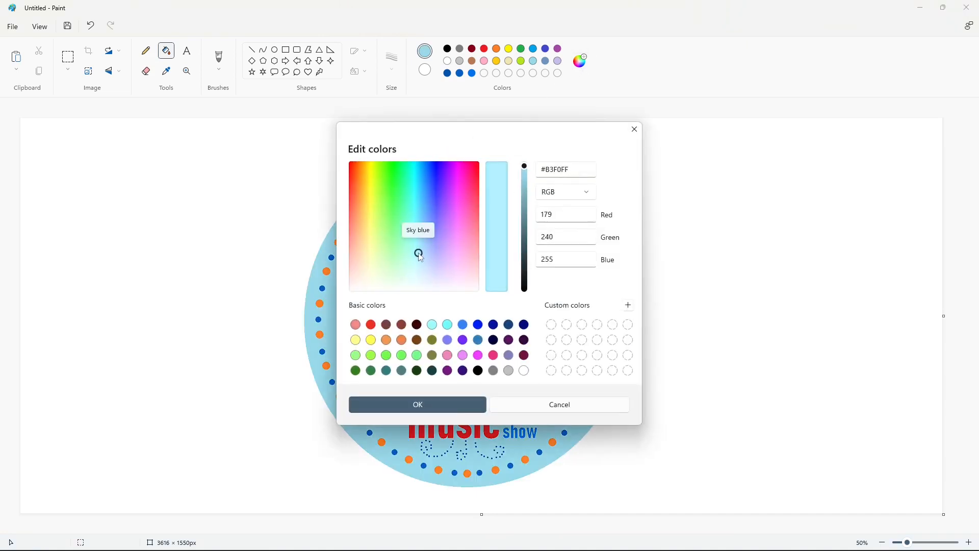
pyautogui.click(415, 405)
pyautogui.click(520, 273)
pyautogui.click(424, 319)
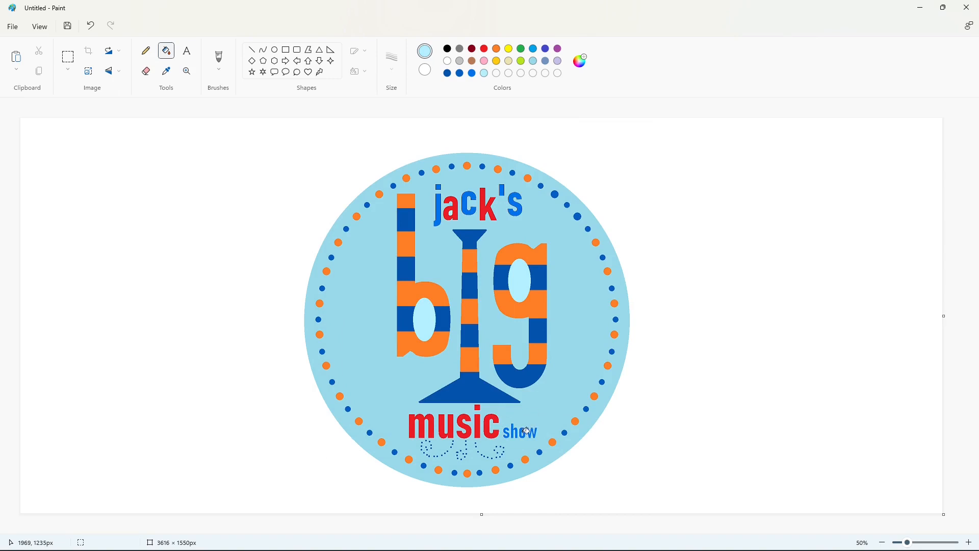
pyautogui.click(553, 405)
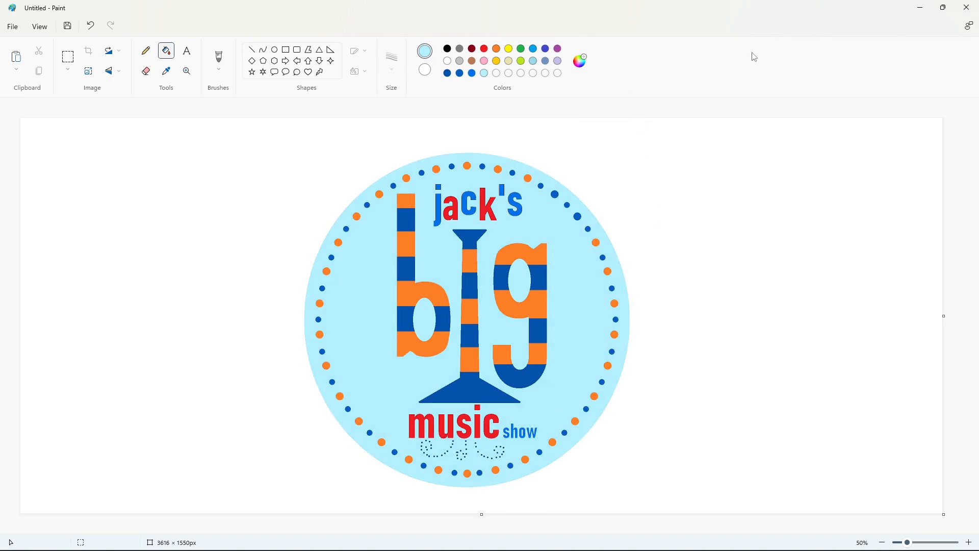
# - Choose orange as the fill colour
pyautogui.click(497, 49)
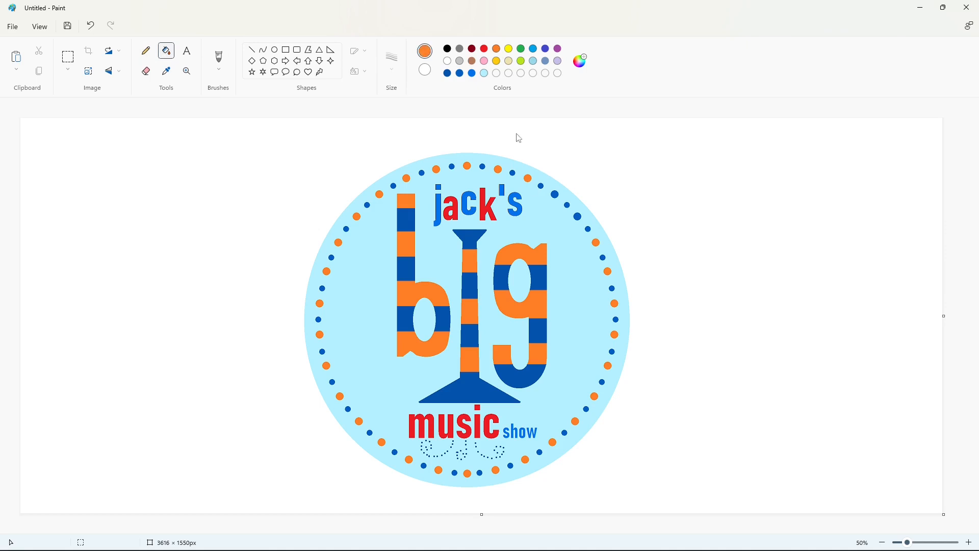